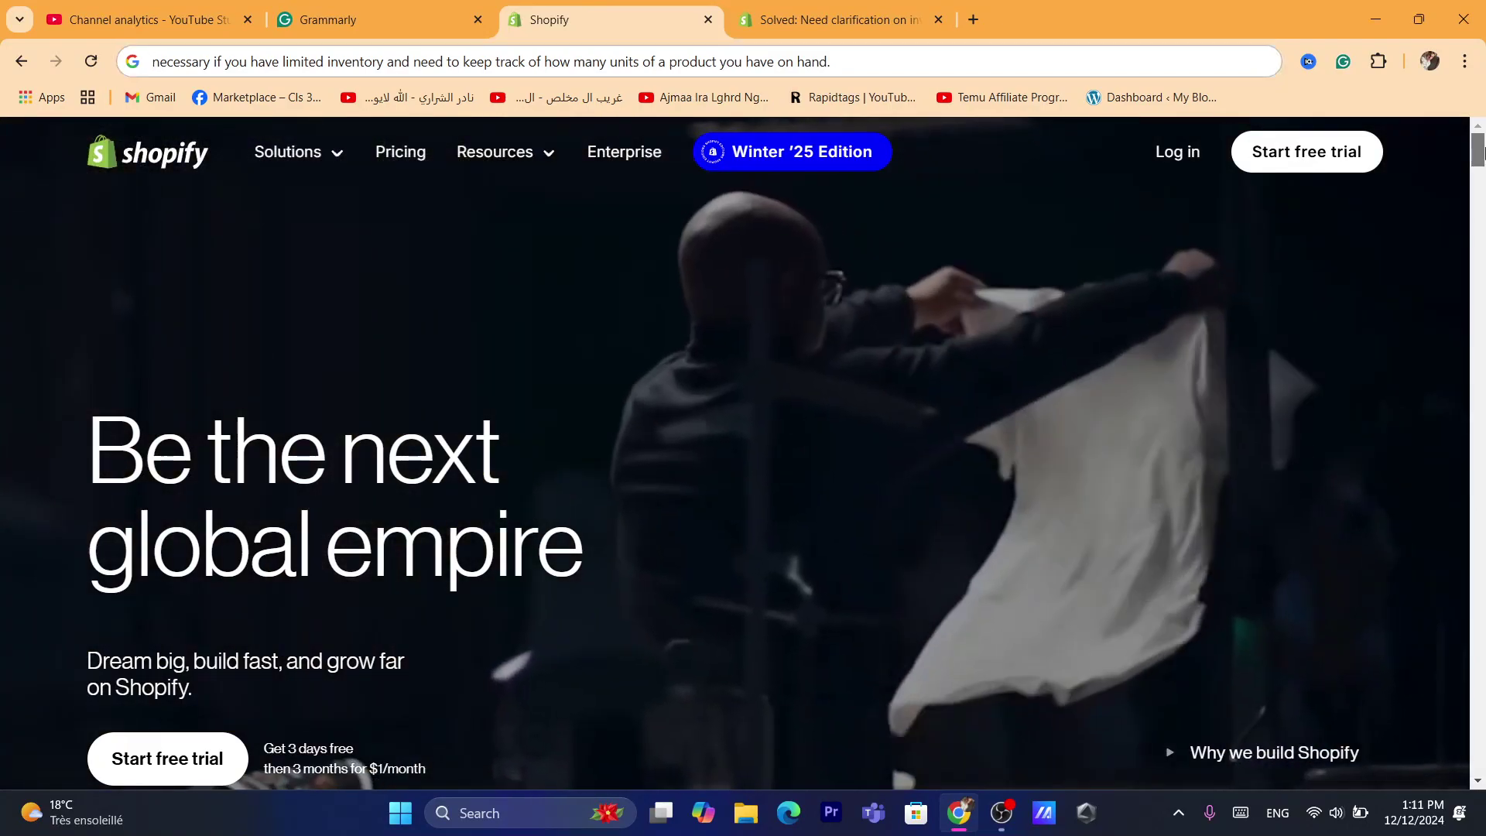
# Step: Log in from the public Shopify website to reach the store's admin Home dashboard
pyautogui.moveTo(1481, 153); pyautogui.dragTo(1481, 233)
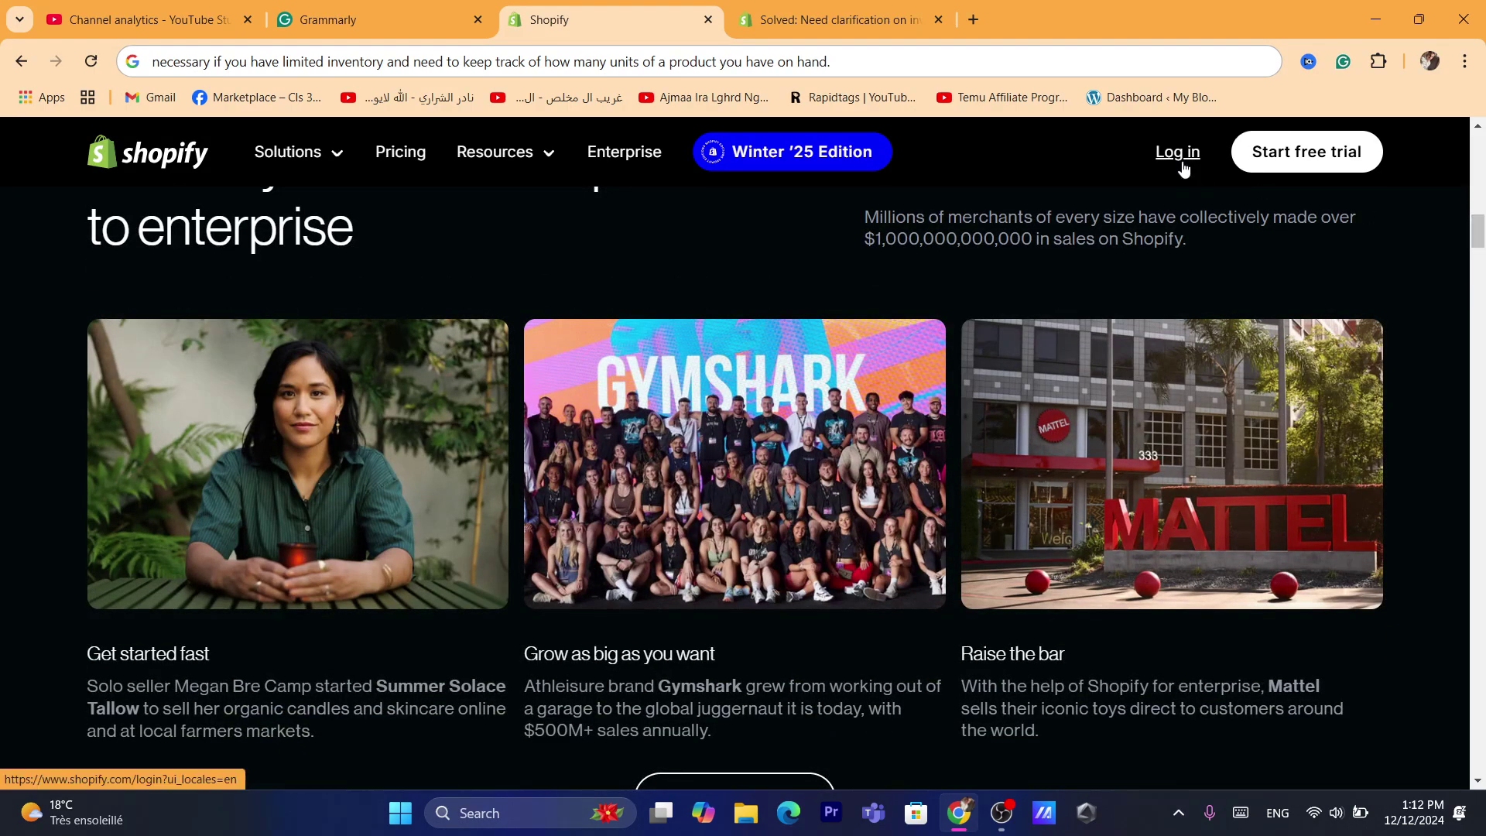
pyautogui.click(596, 67)
# Step: Open the Wholesale Private Label Professional Liquid Natural Vegan product from the Products list
pyautogui.write('d')
pyautogui.click(445, 435)
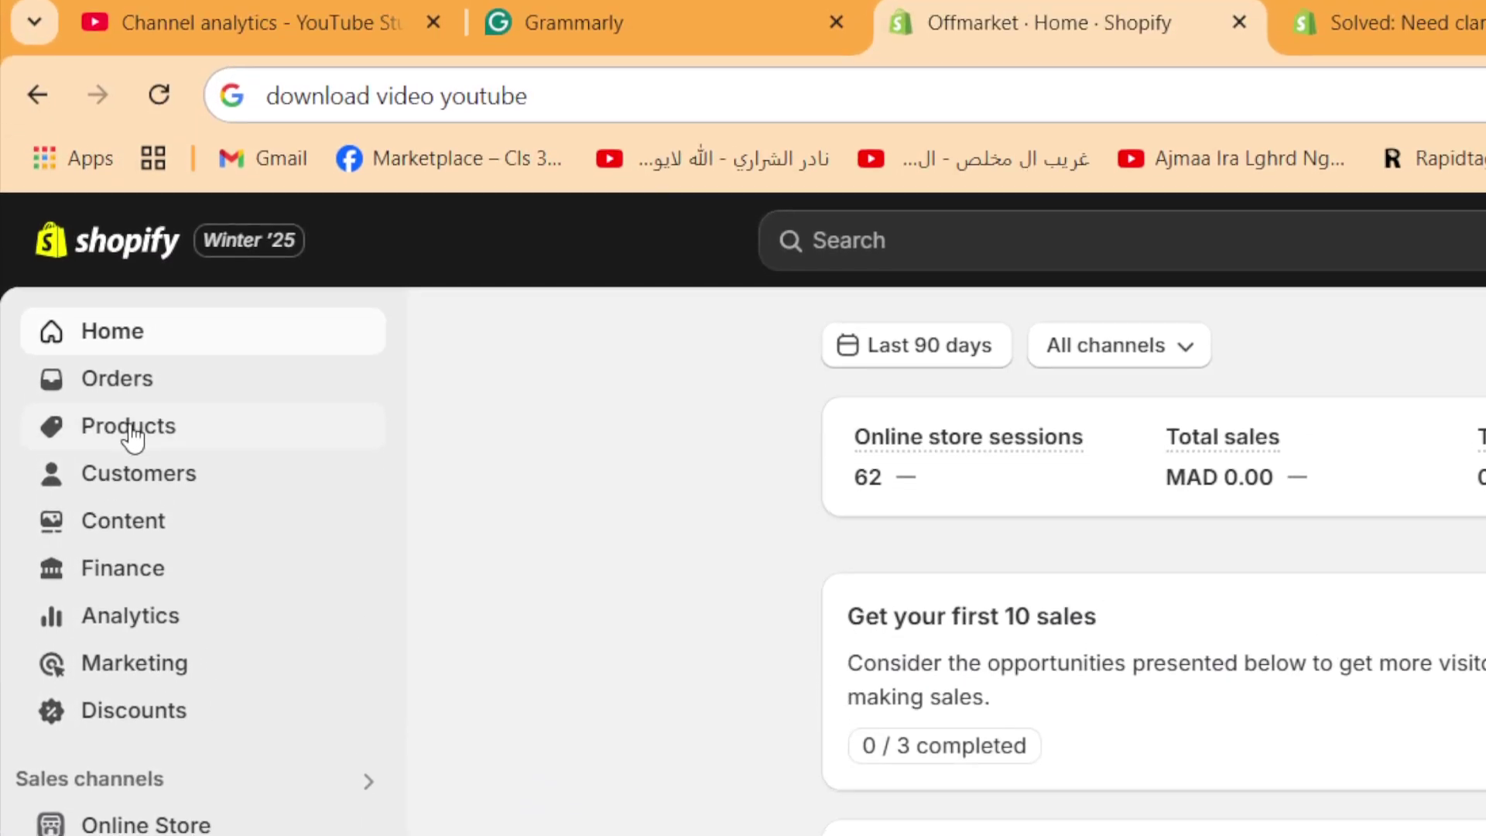
pyautogui.click(133, 437)
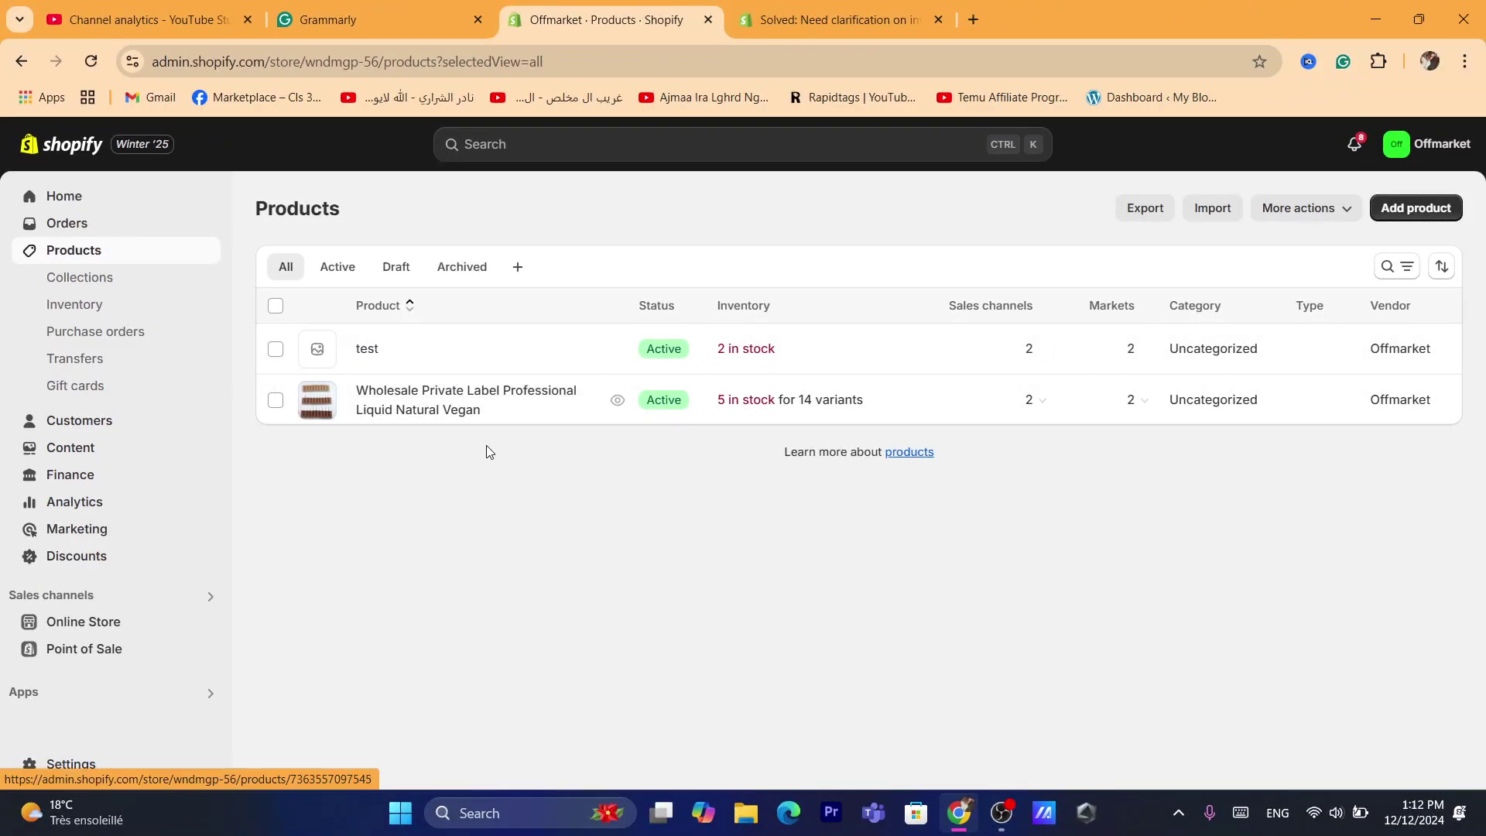
pyautogui.click(429, 410)
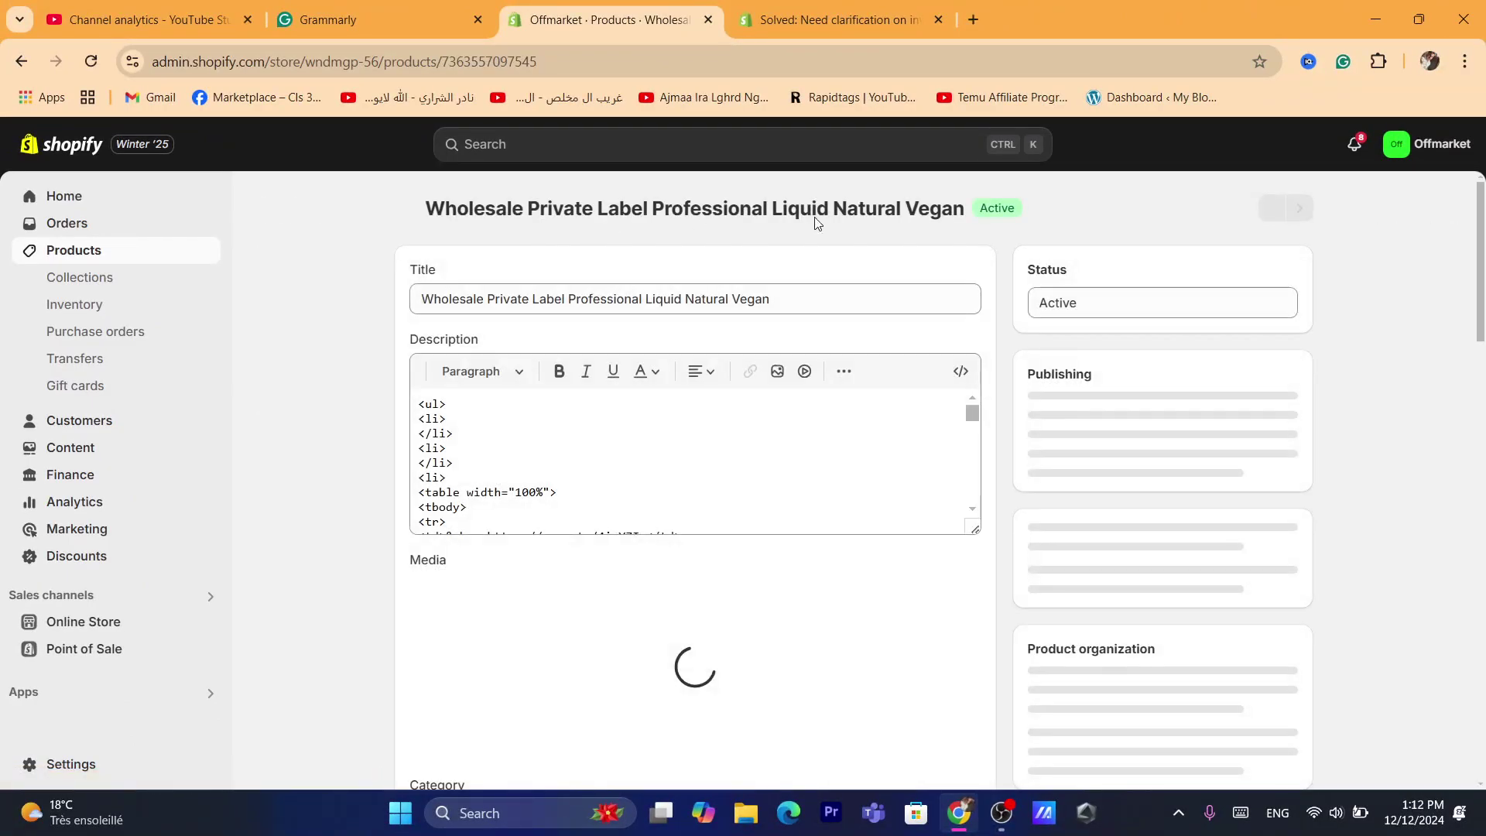
# Step: Scroll the product page to its Color variants table (01, 02, 04…, each MAD 10.00)
pyautogui.click(653, 58)
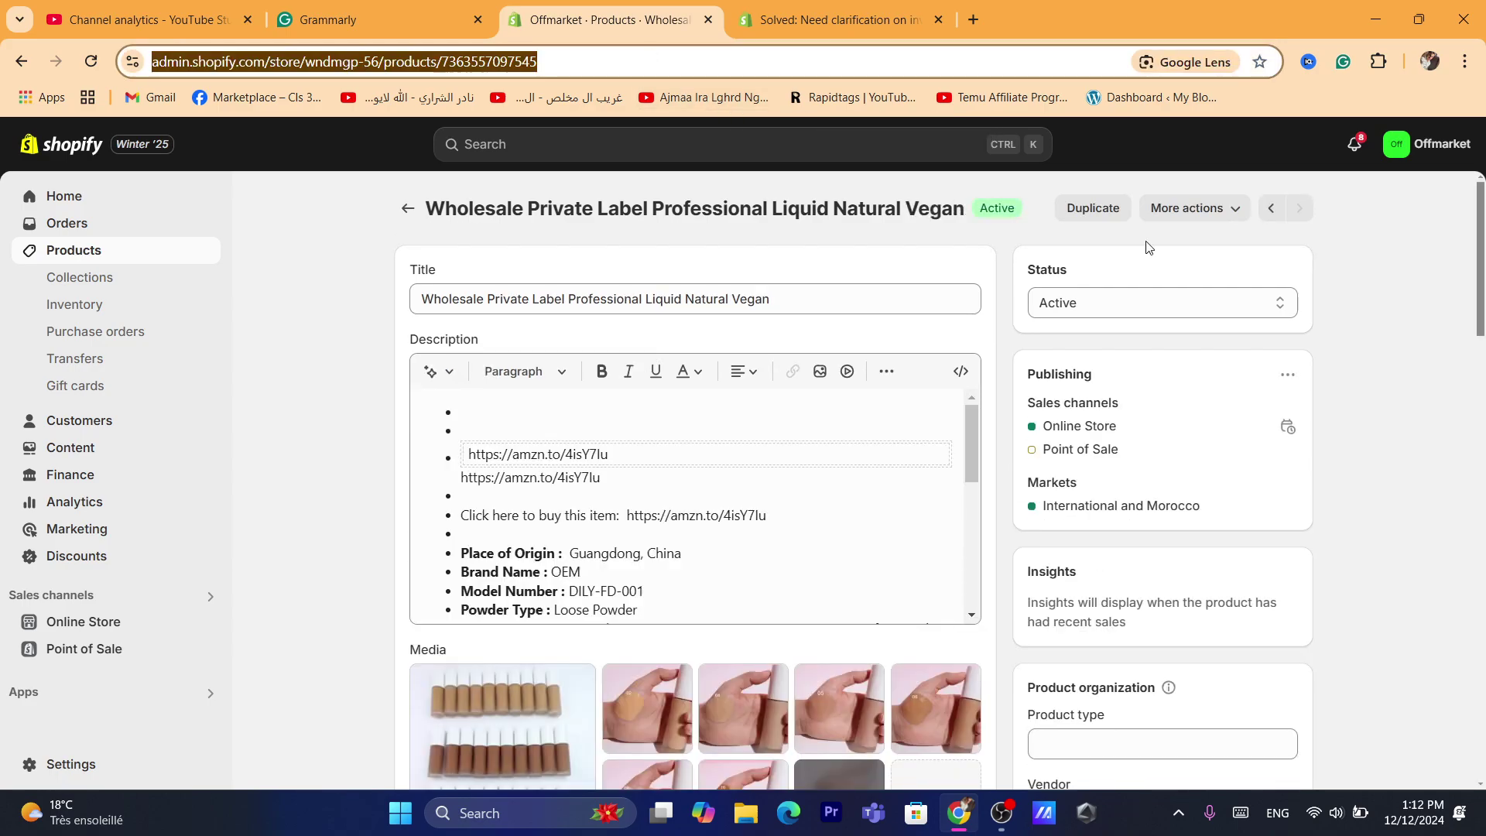
pyautogui.moveTo(1480, 217); pyautogui.dragTo(1483, 437)
pyautogui.click(684, 66)
pyautogui.write('d')
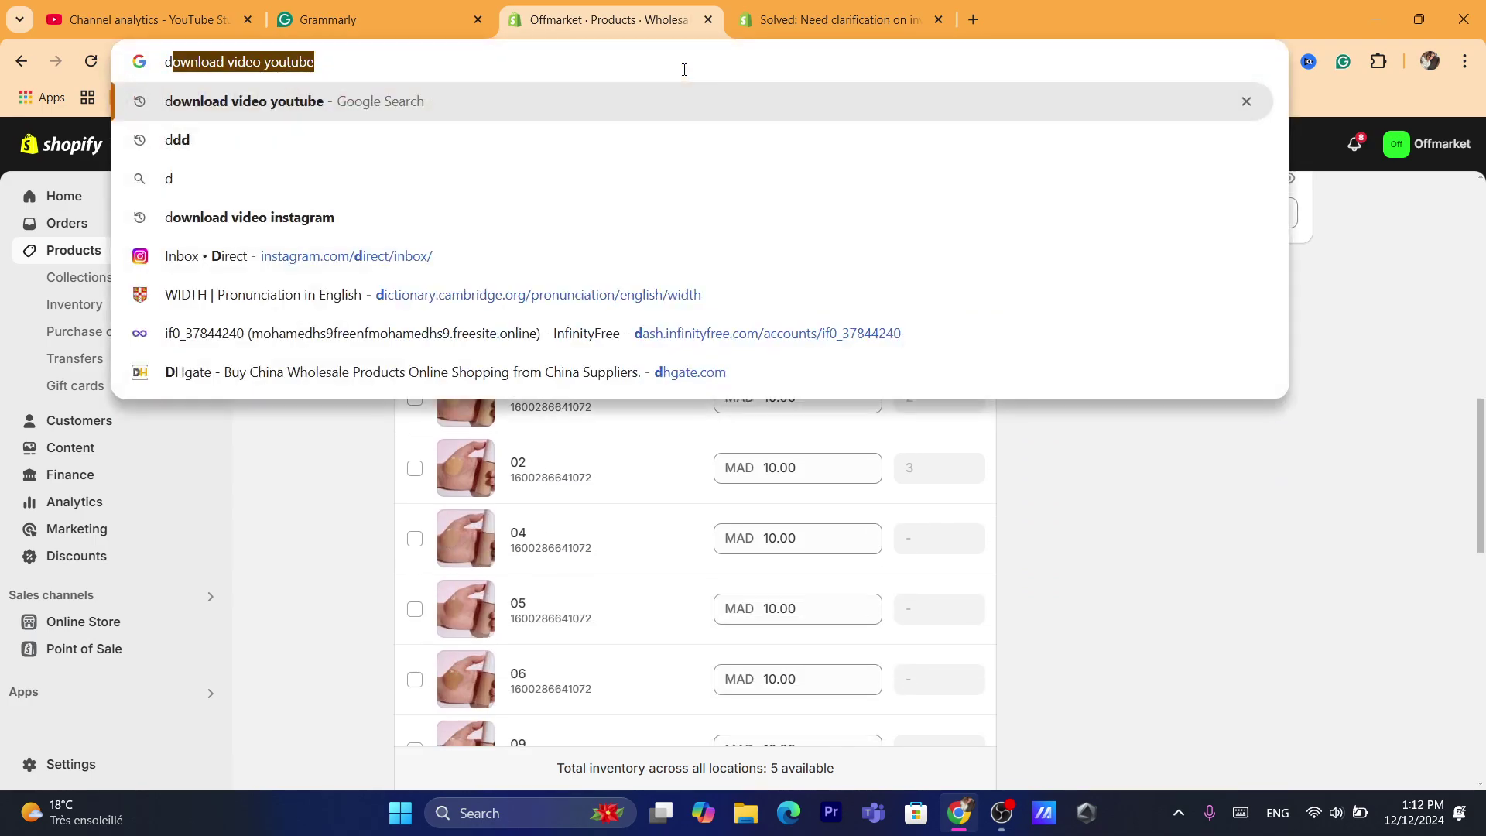
pyautogui.click(309, 485)
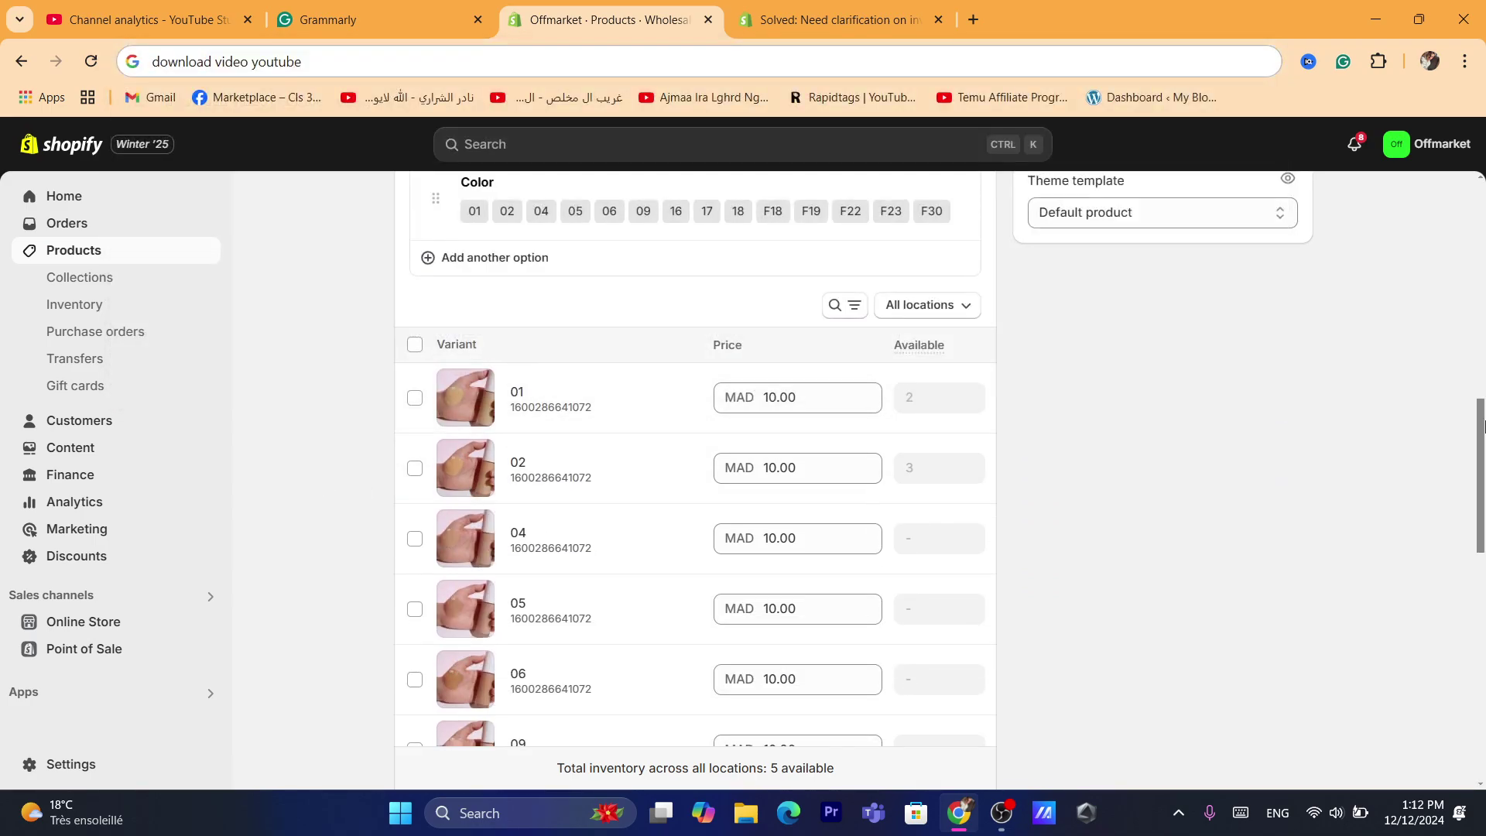
pyautogui.scroll(-2, 776, 371)
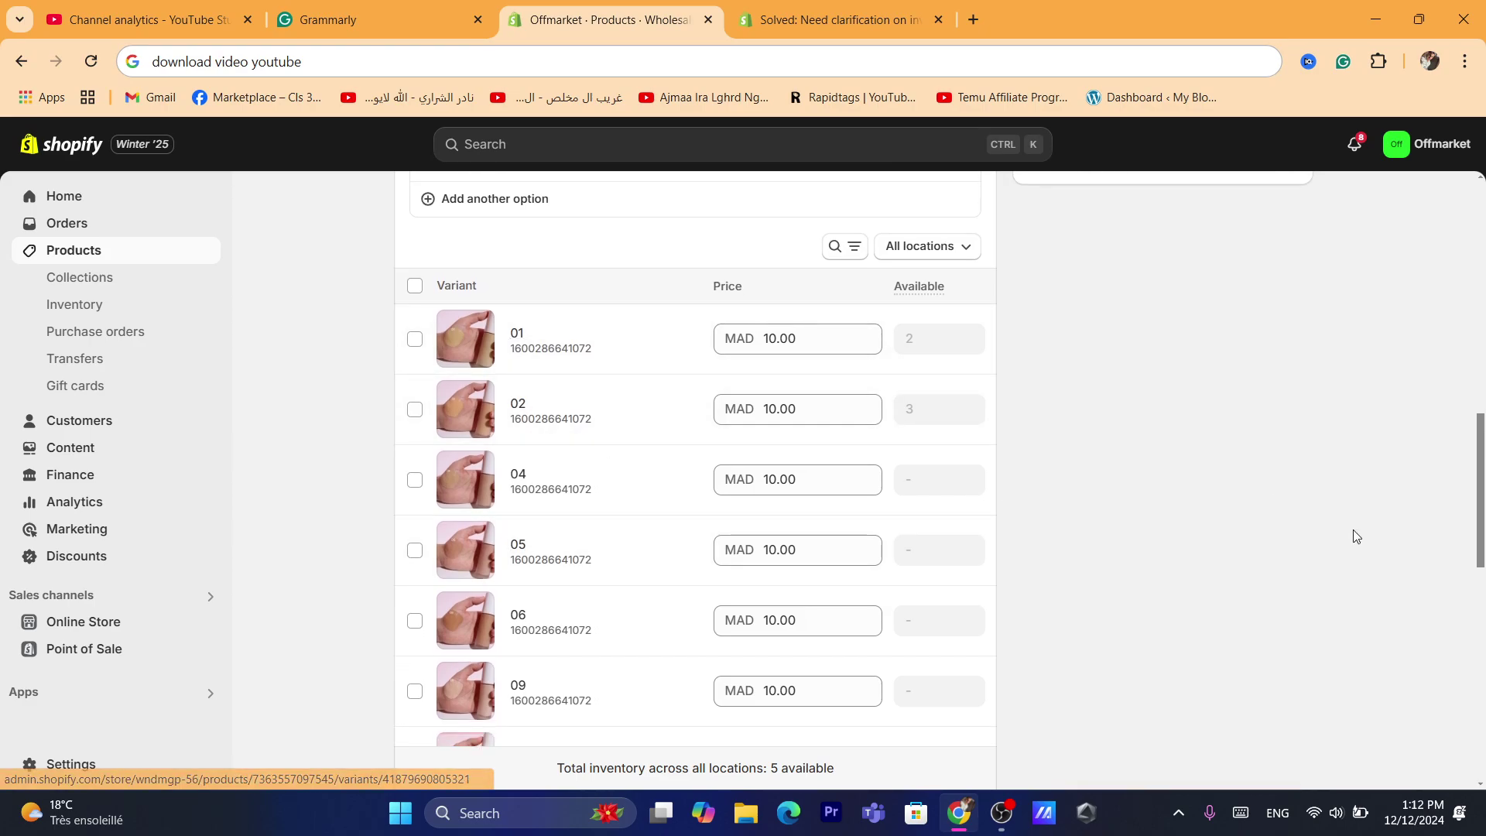
pyautogui.scroll(-1, 1480, 499)
pyautogui.scroll(2, 1480, 499)
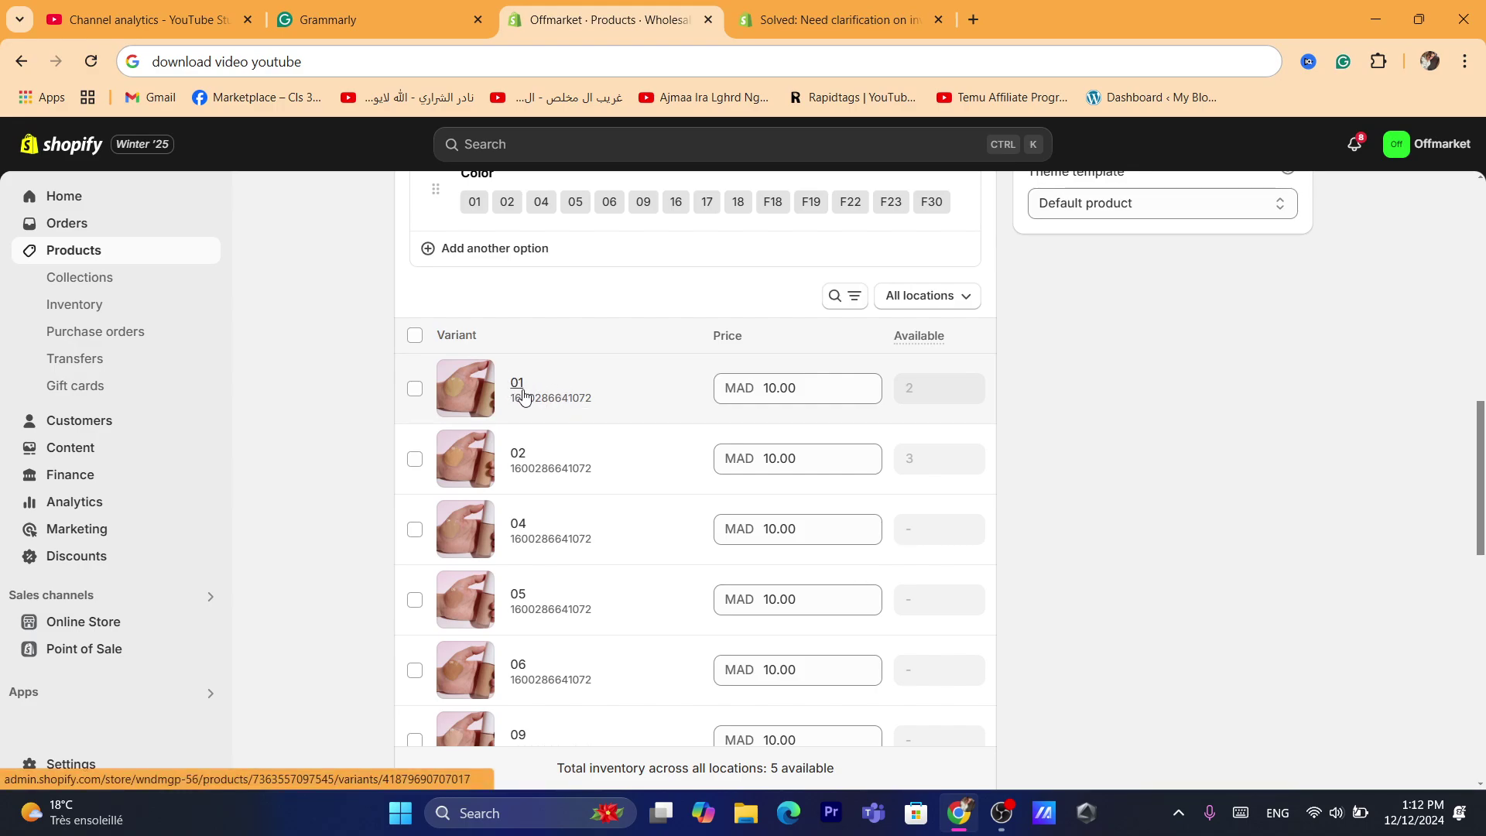
# Step: Open variant 01 and check its stock locations, keeping Talborjt with 2 available
pyautogui.click(514, 388)
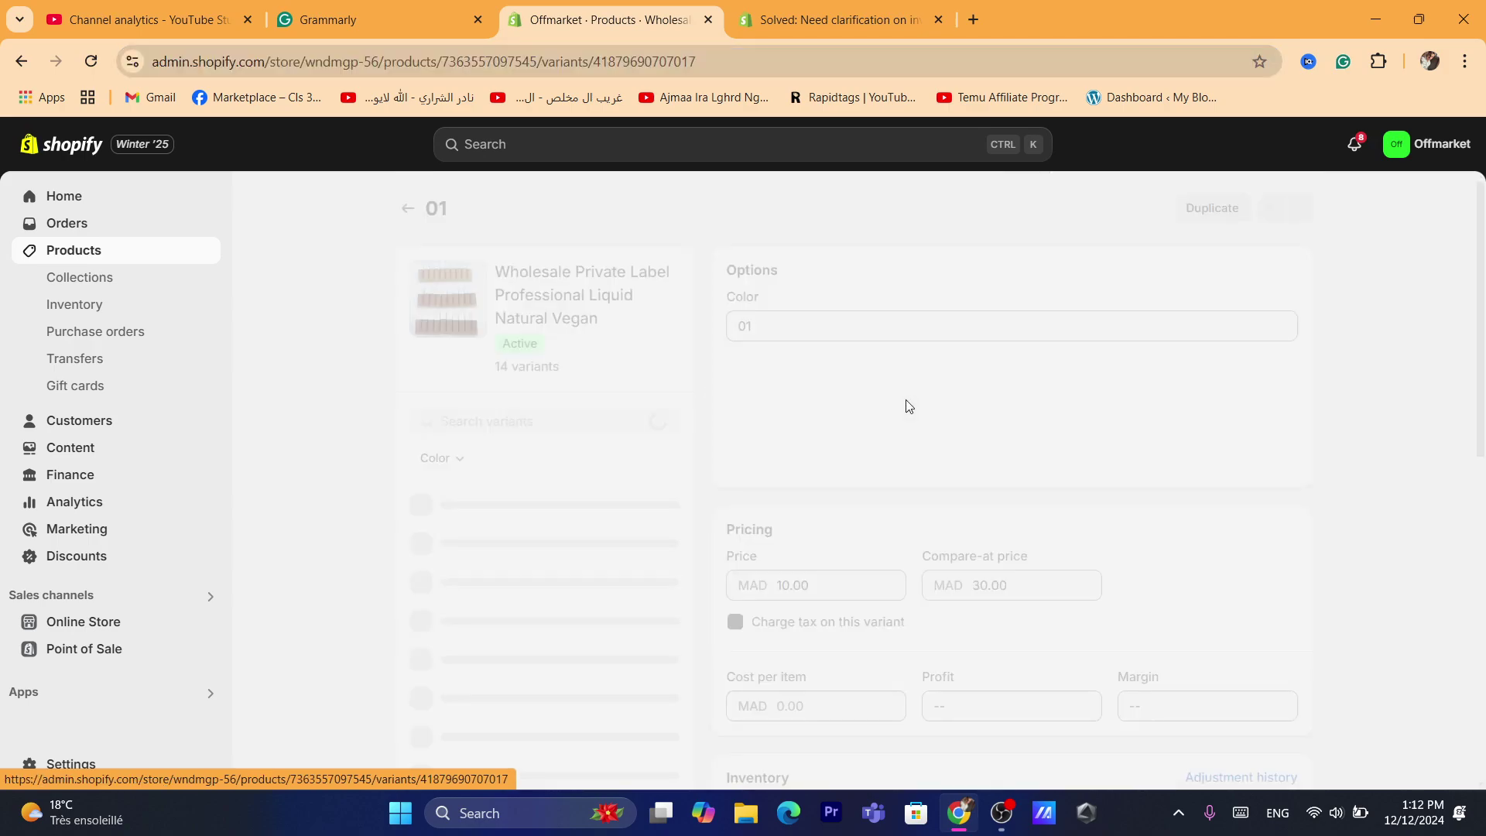
pyautogui.moveTo(1484, 271); pyautogui.dragTo(1427, 428)
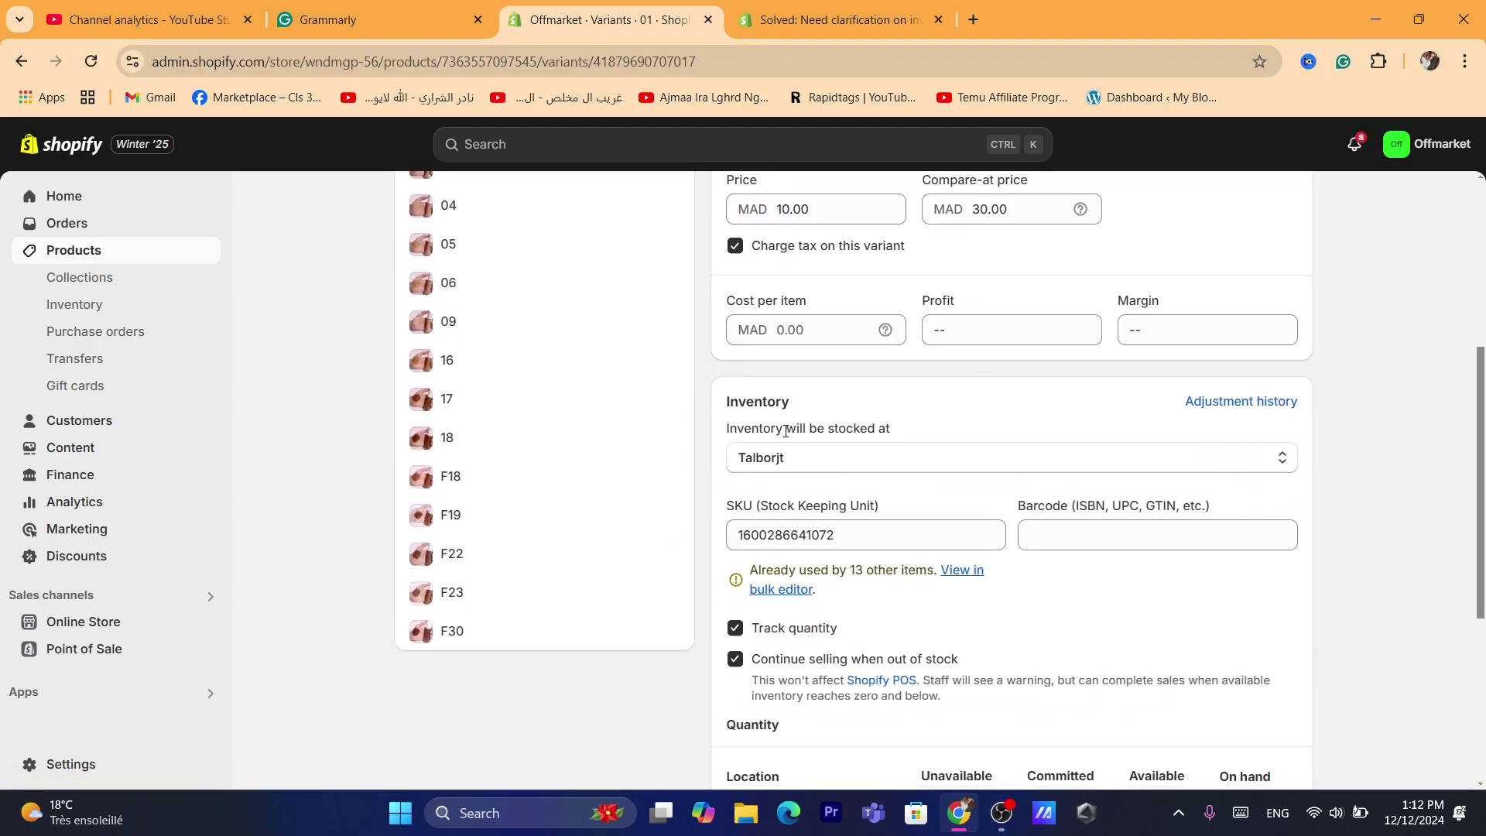
pyautogui.click(895, 462)
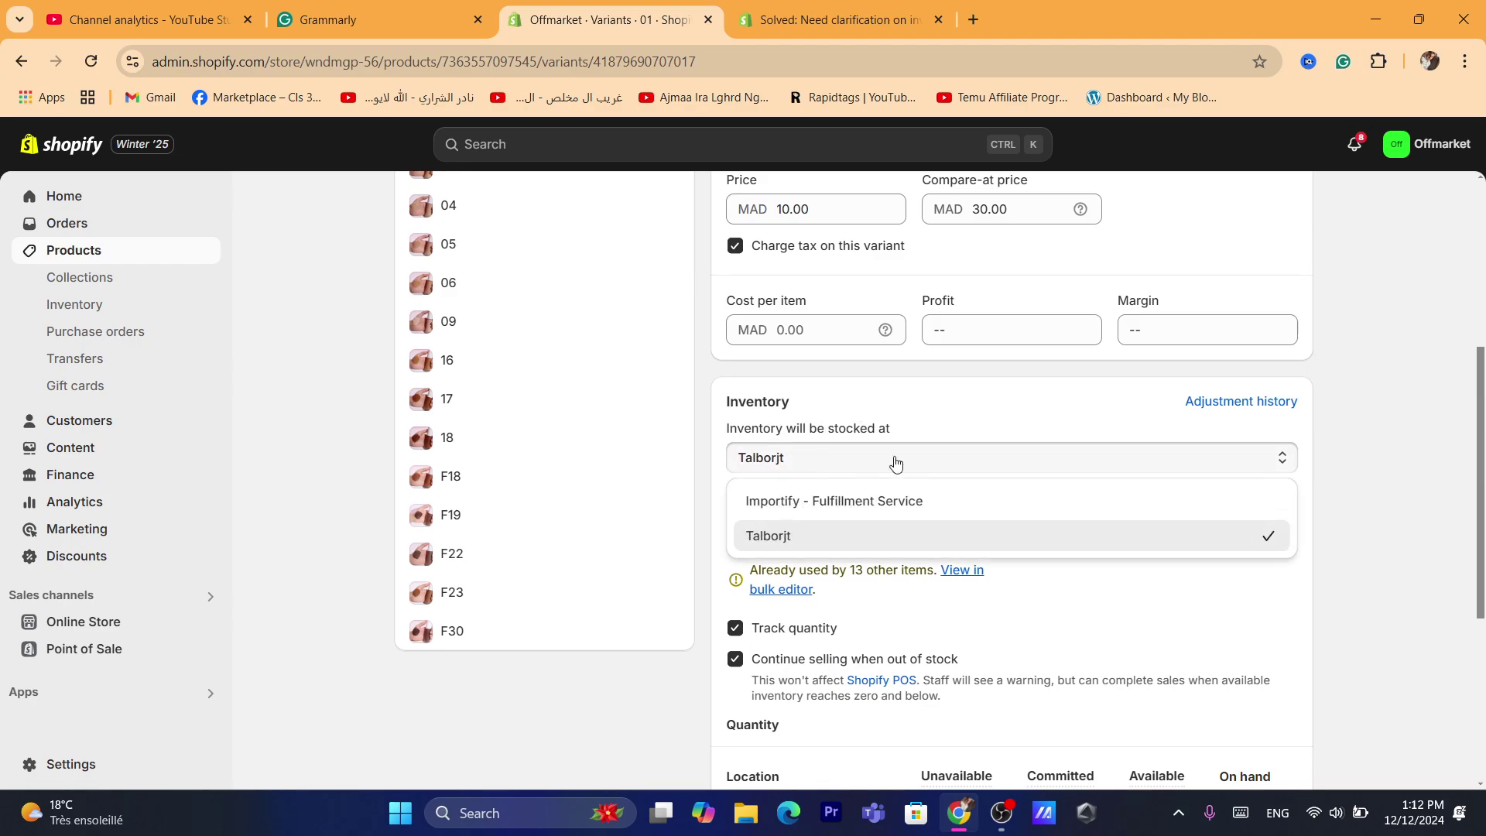
pyautogui.doubleClick(758, 422)
pyautogui.moveTo(1483, 403); pyautogui.dragTo(1484, 477)
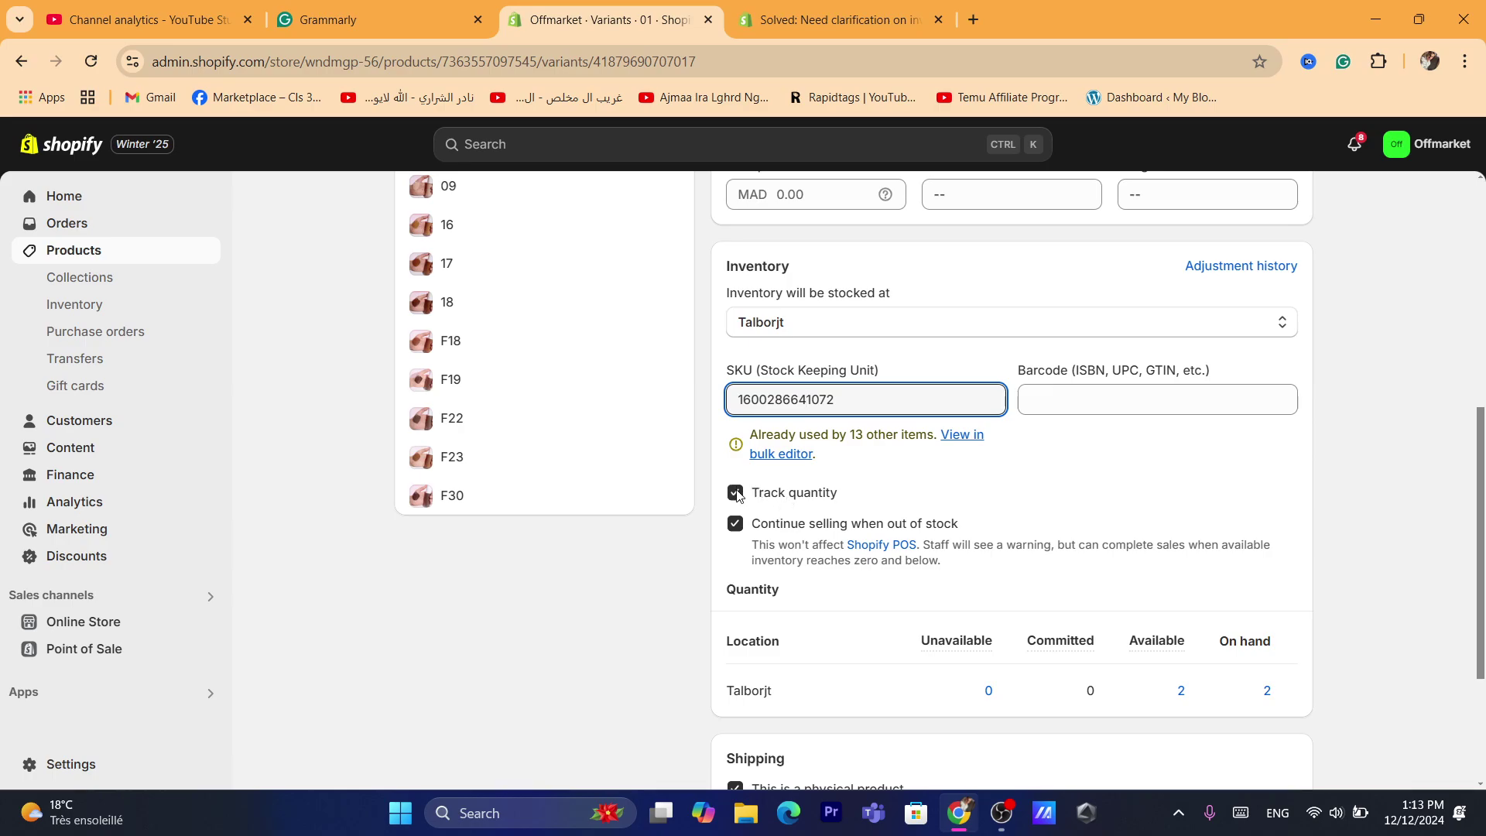
pyautogui.click(736, 493)
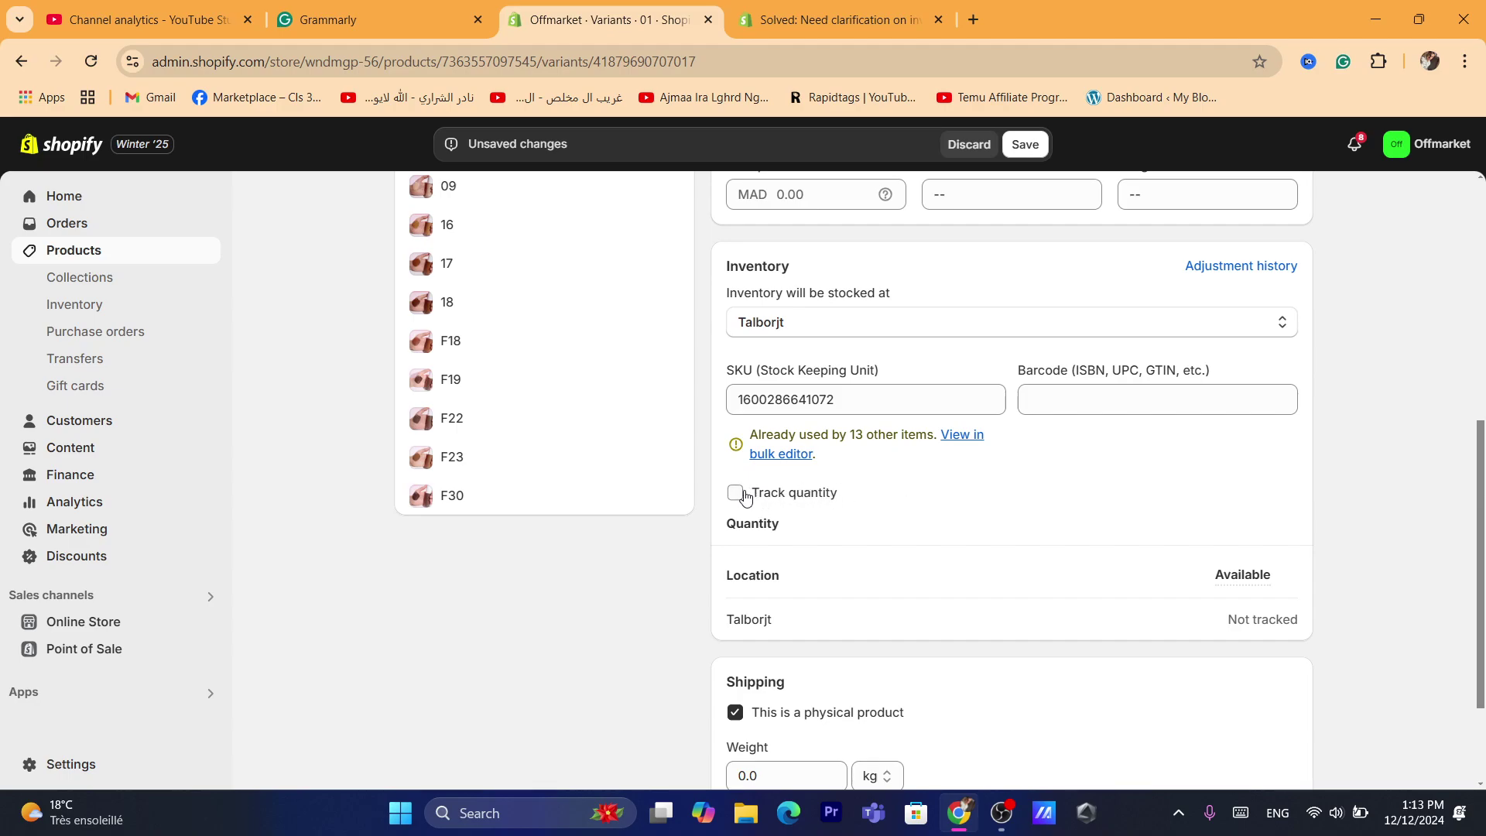
pyautogui.click(736, 493)
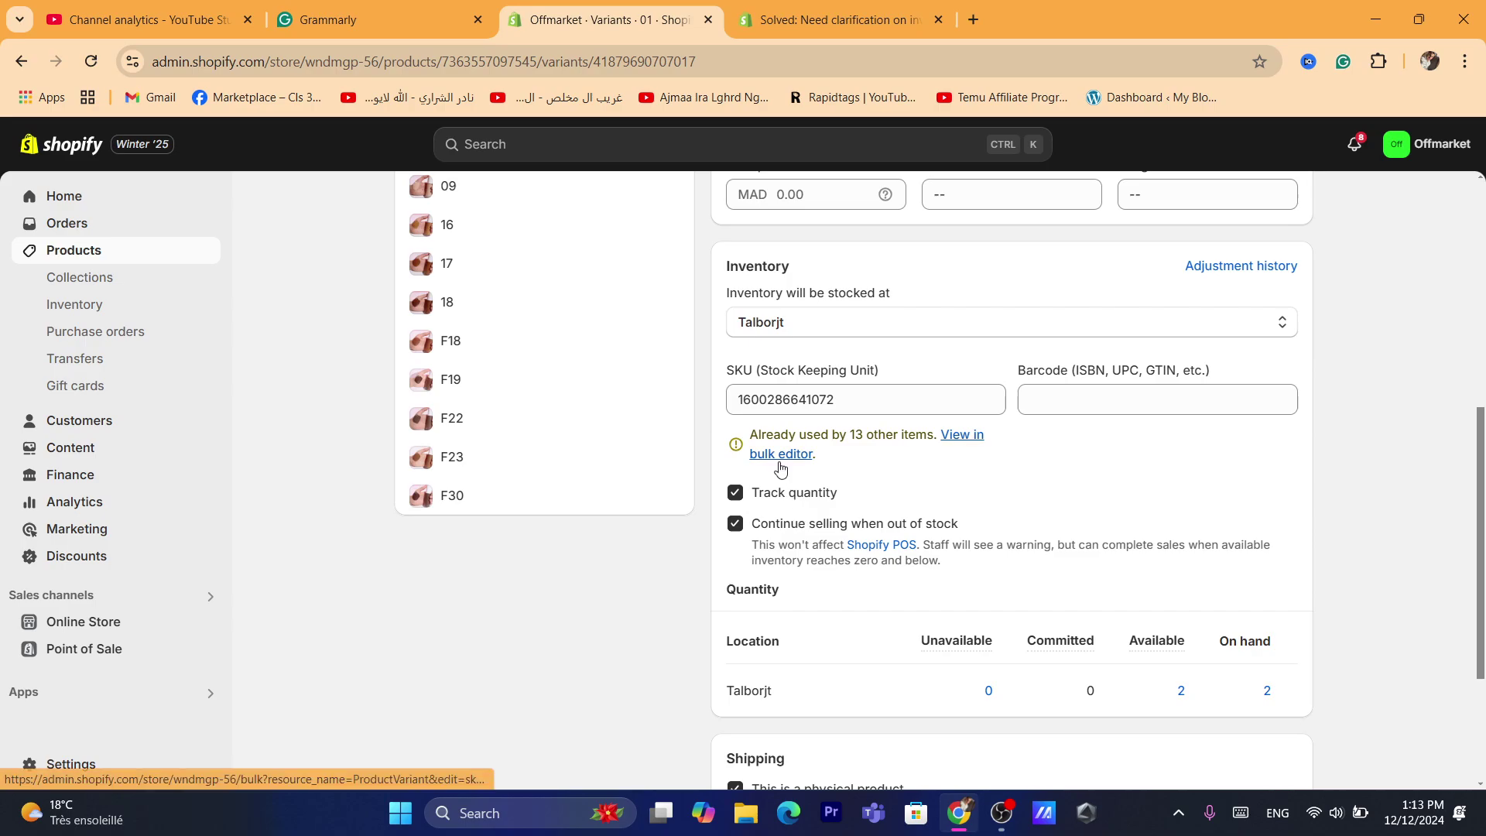
pyautogui.hotkey('ctrl', 'l')
pyautogui.write('how to fix inventory not tracked shopify')
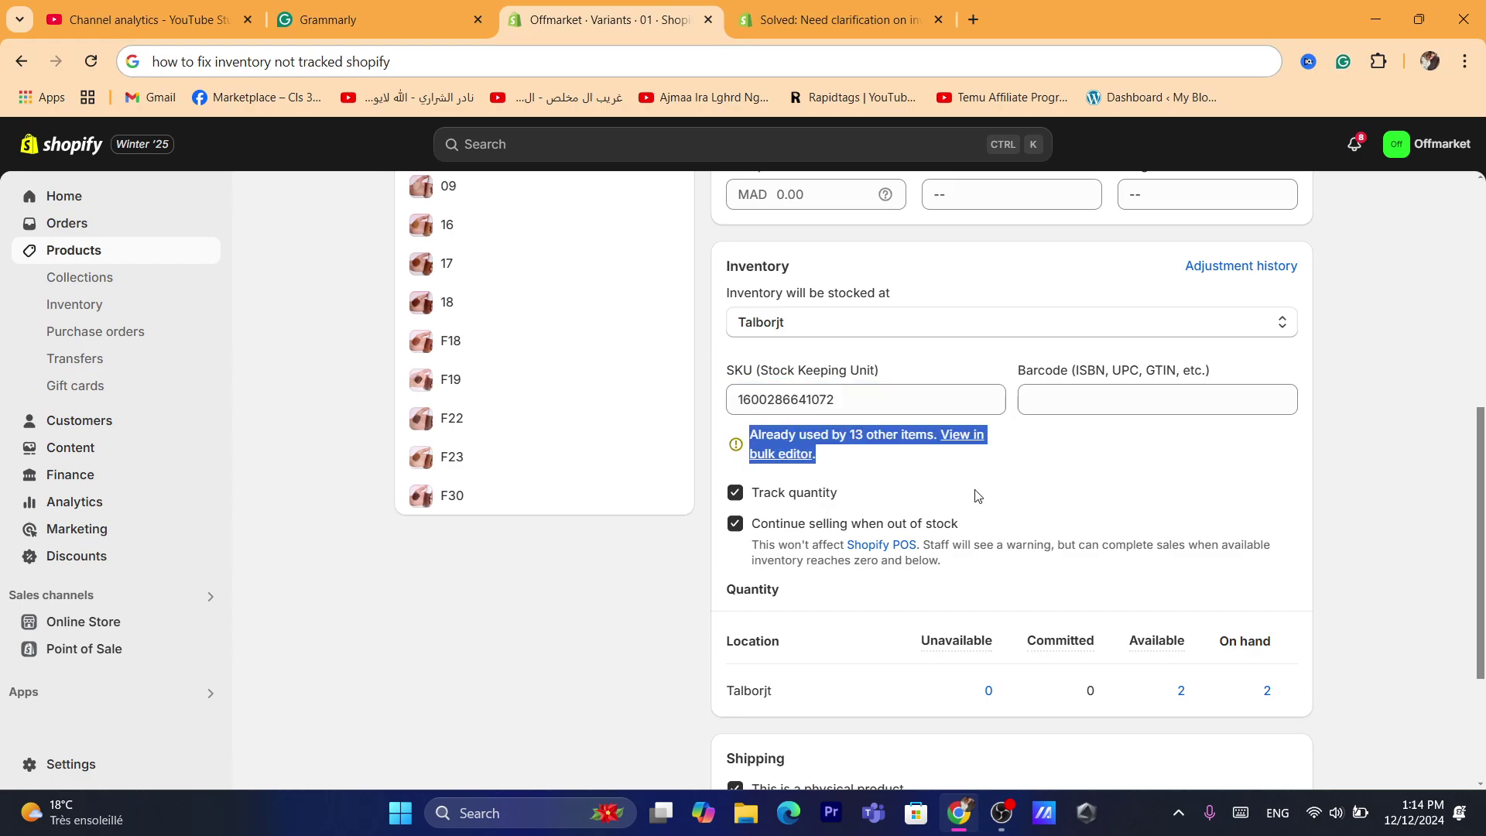
# Step: Return to the product page and review Locations, confirming Talborjt is the only active location
pyautogui.scroll(5, 990, 255)
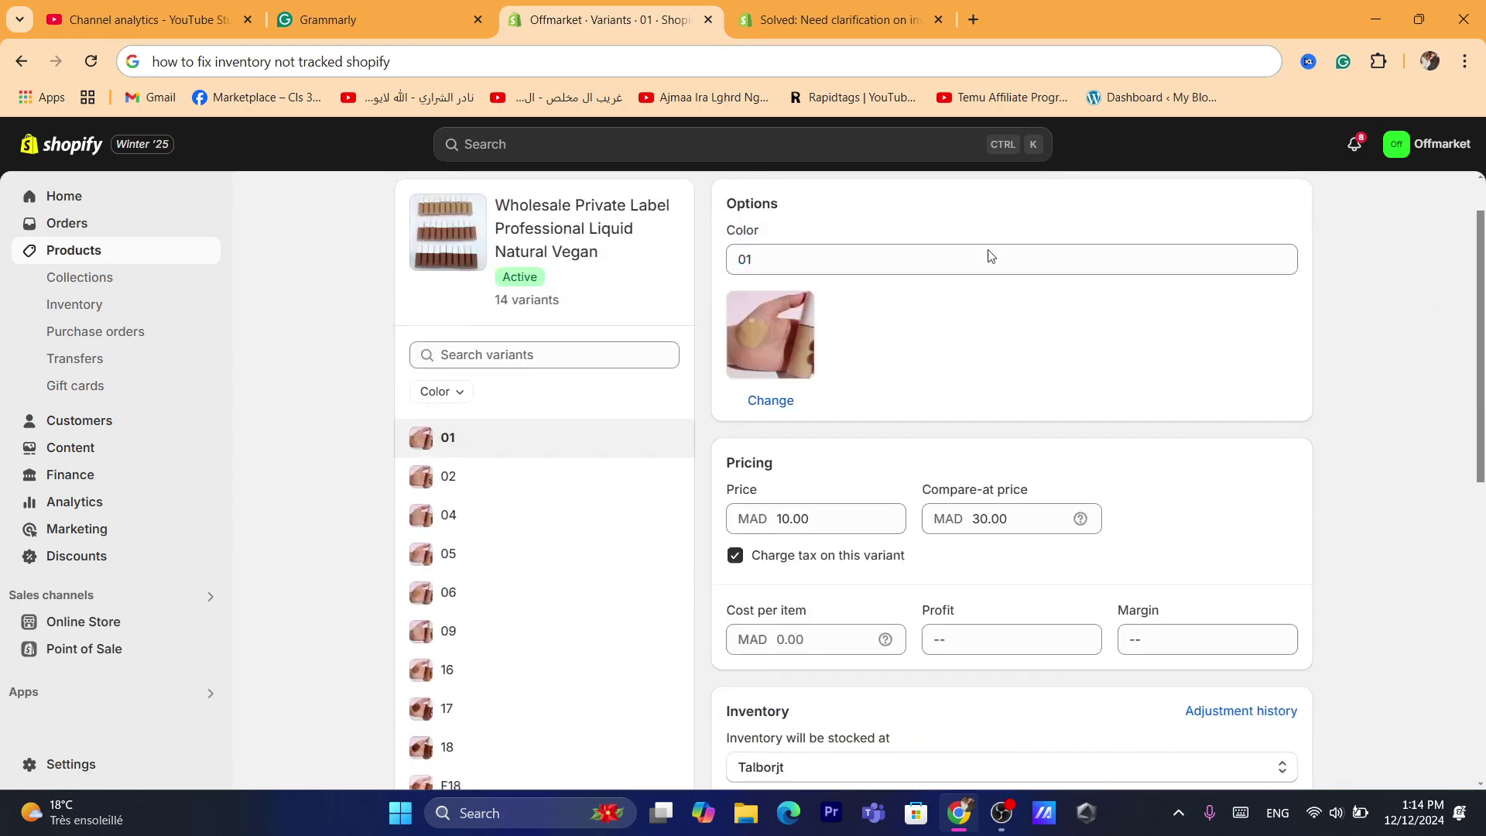
pyautogui.click(21, 61)
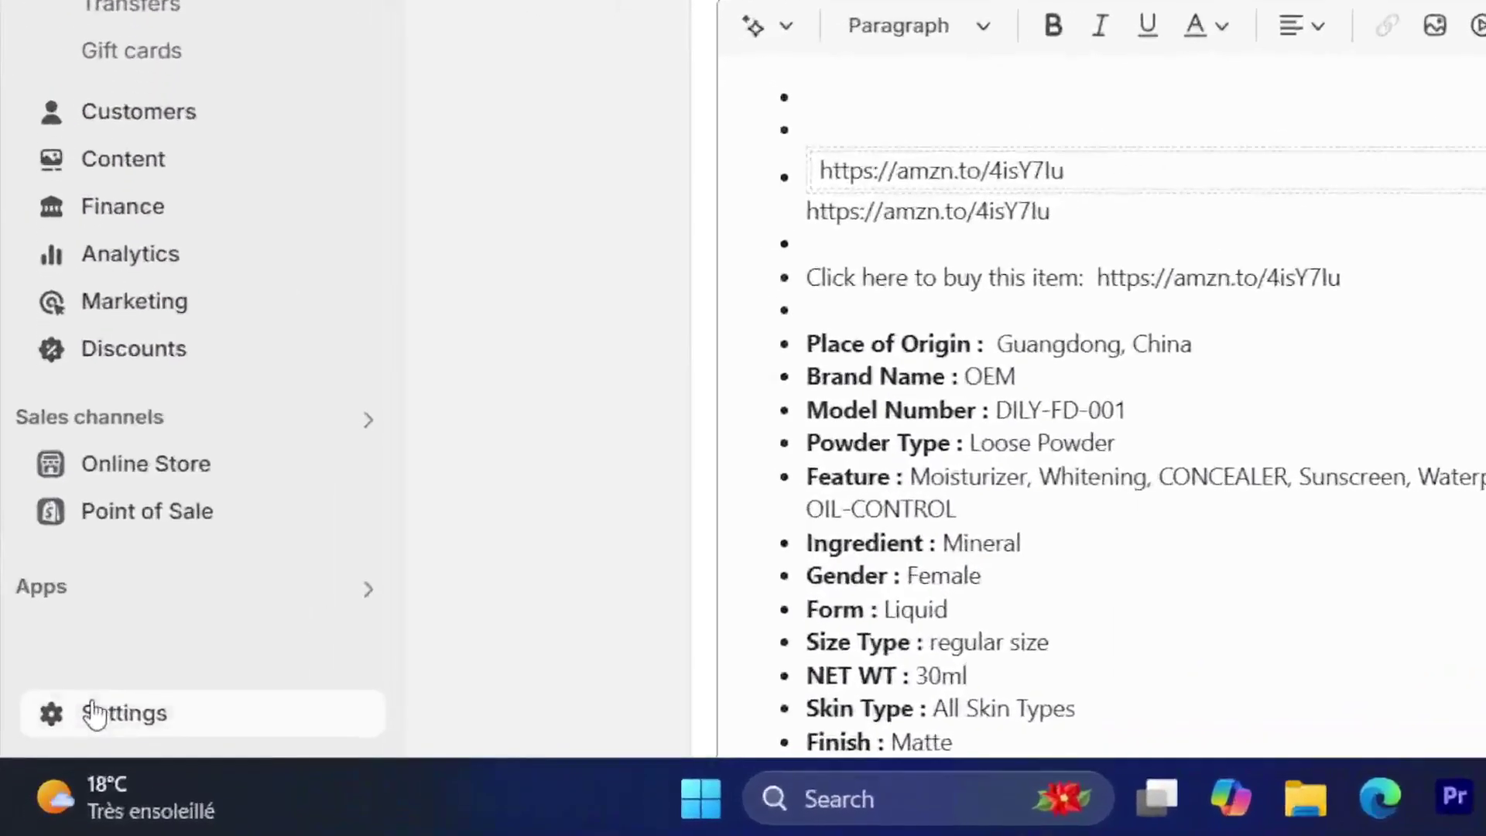
pyautogui.scroll(-2, 116, 743)
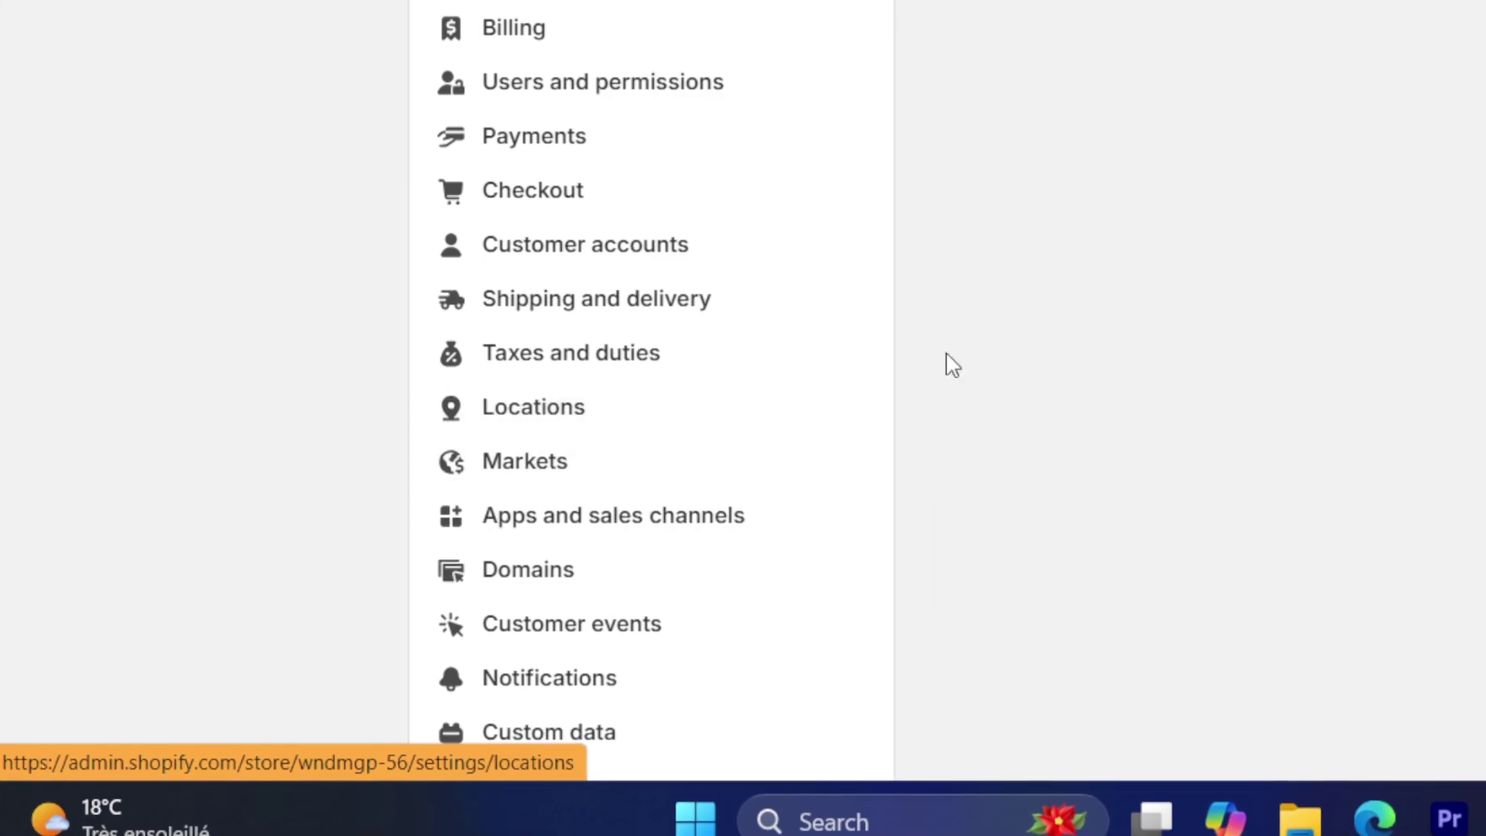
pyautogui.write('d')
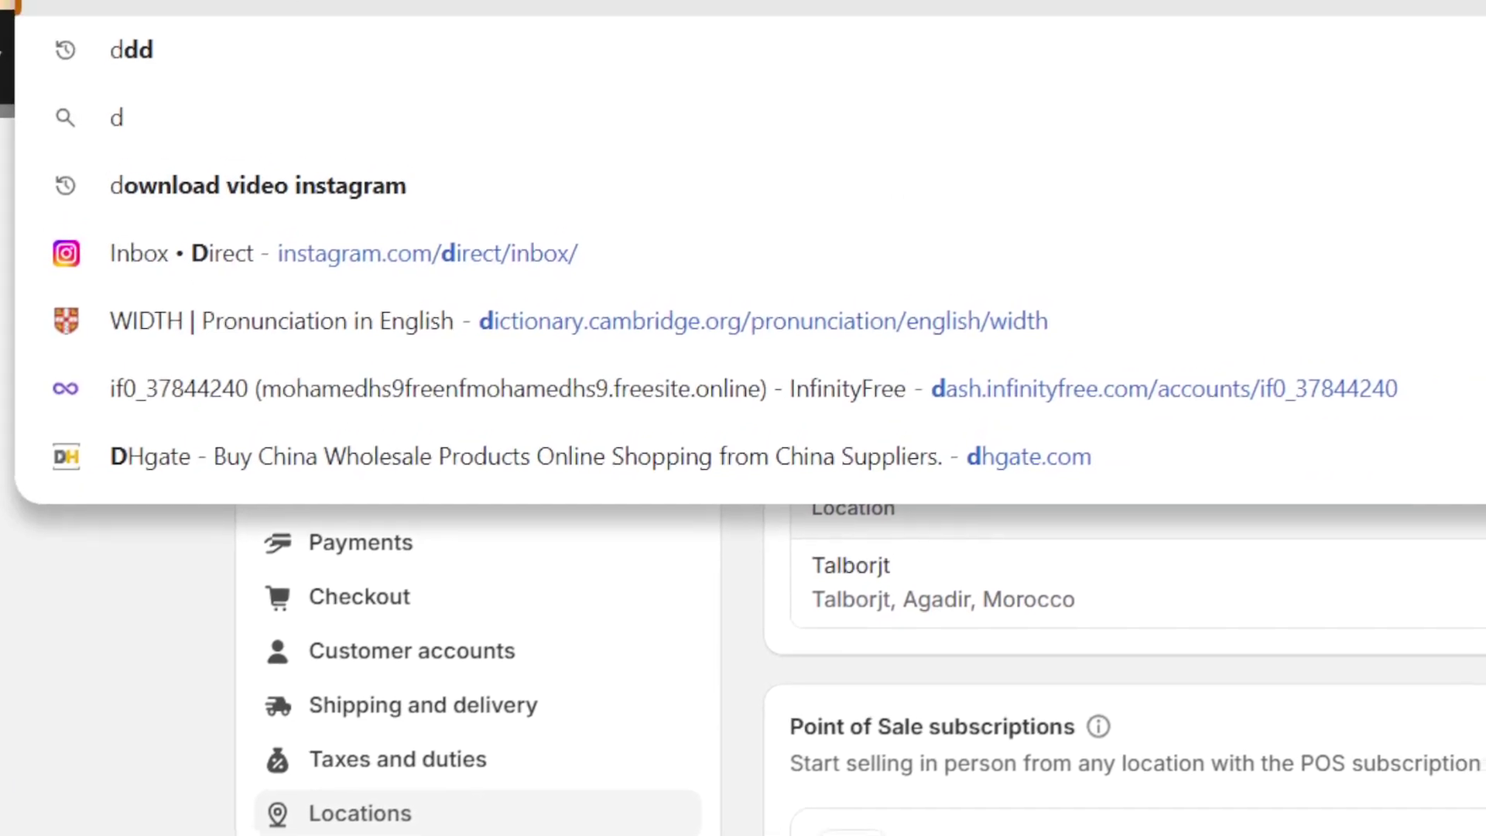
pyautogui.press('Escape')
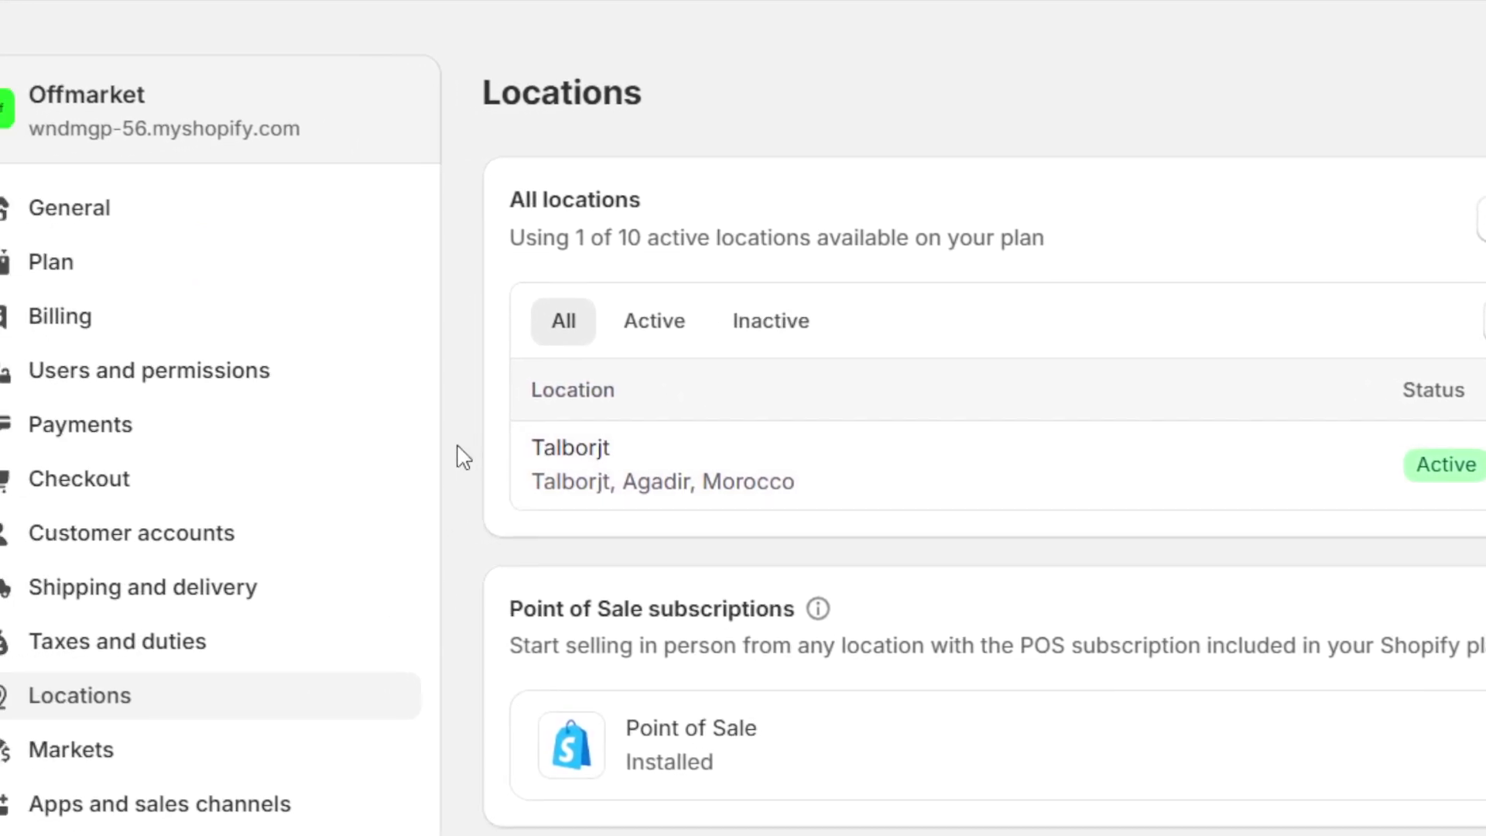
pyautogui.moveTo(467, 456); pyautogui.dragTo(835, 489)
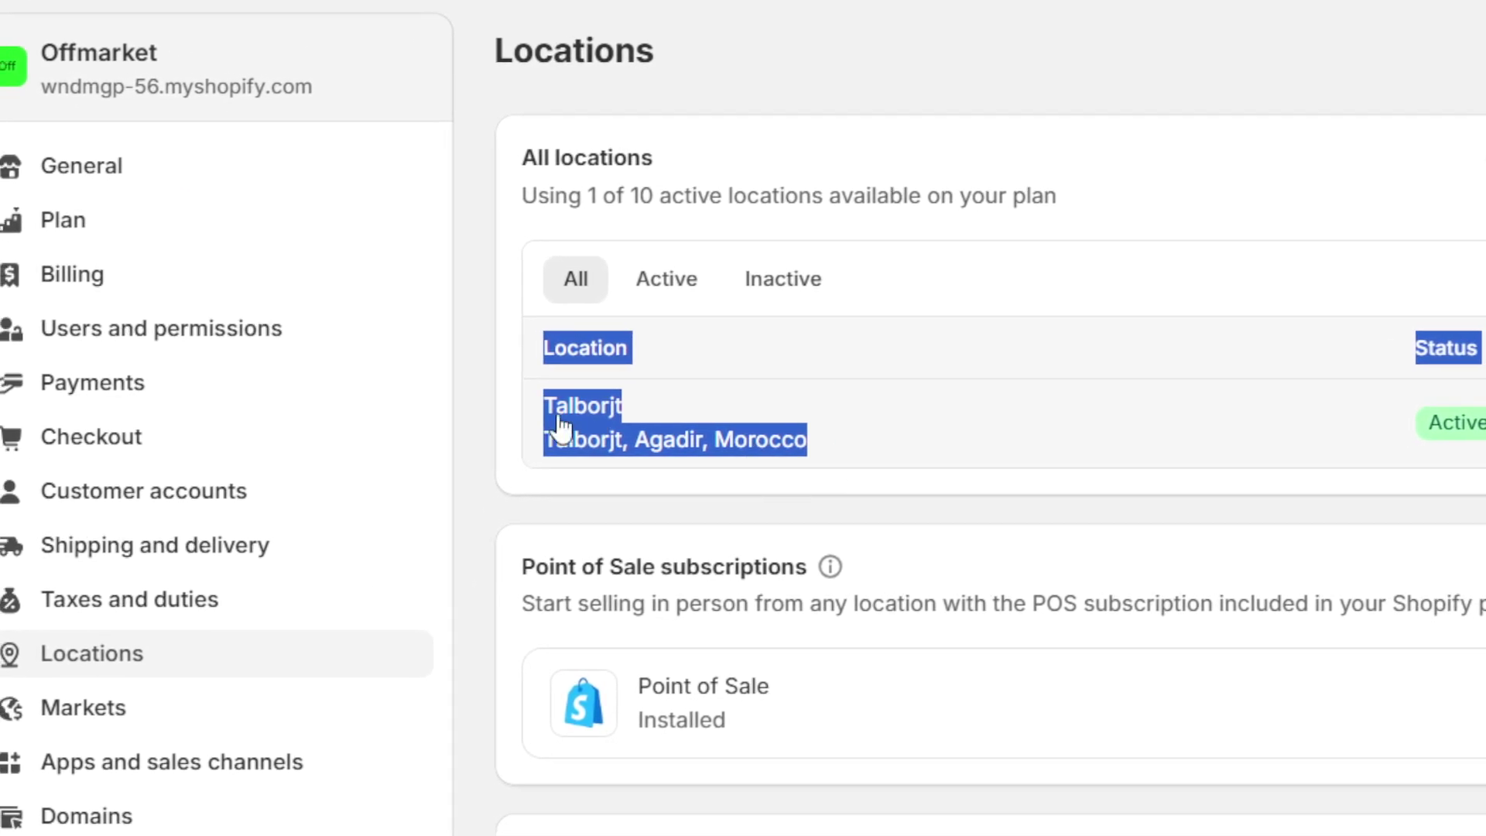
pyautogui.click(495, 410)
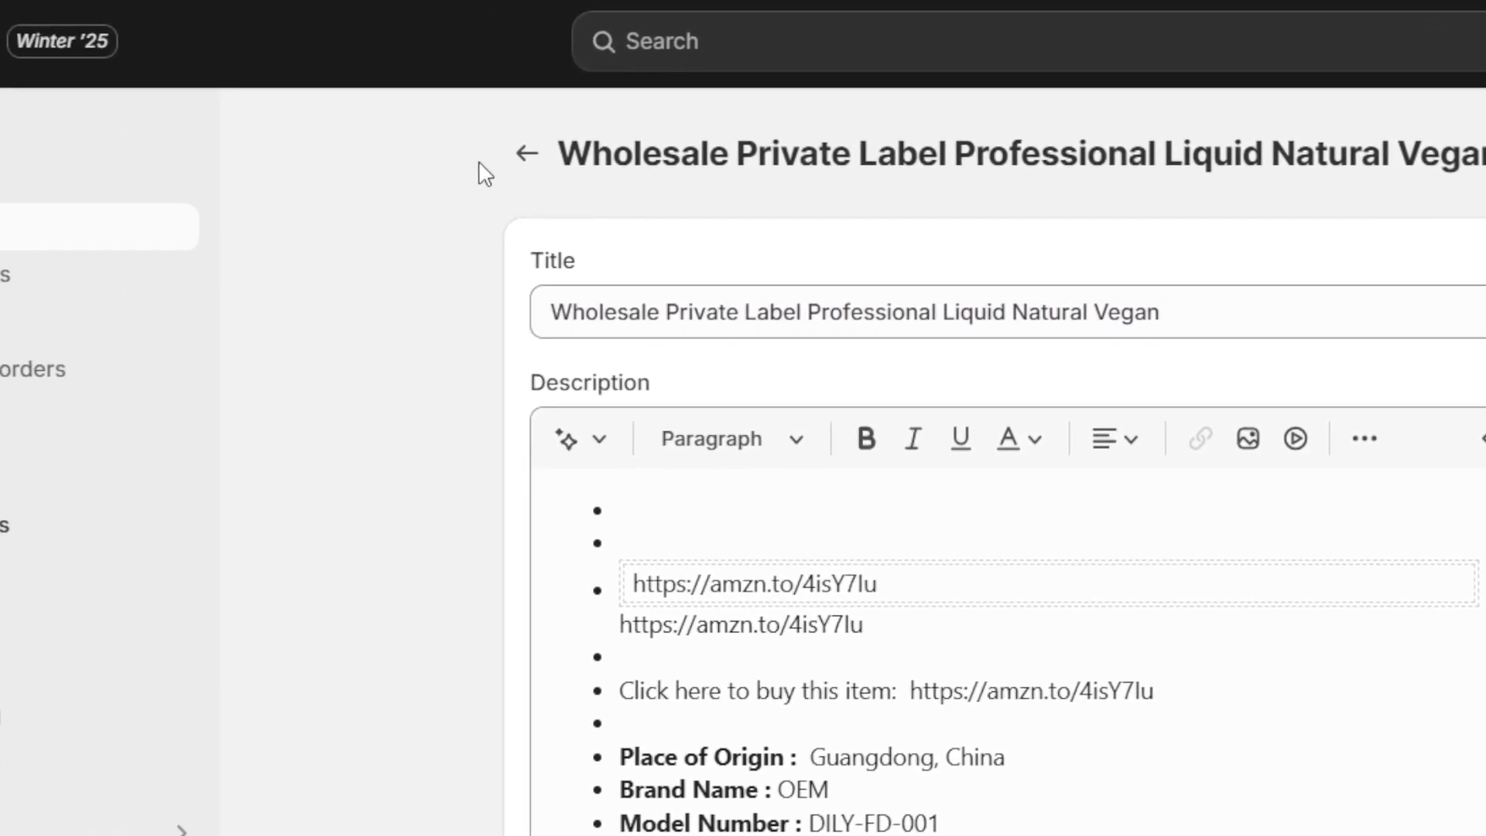
# Step: Open the 'test' product and toggle Track quantity off and back on so it stays tracked
pyautogui.click(608, 255)
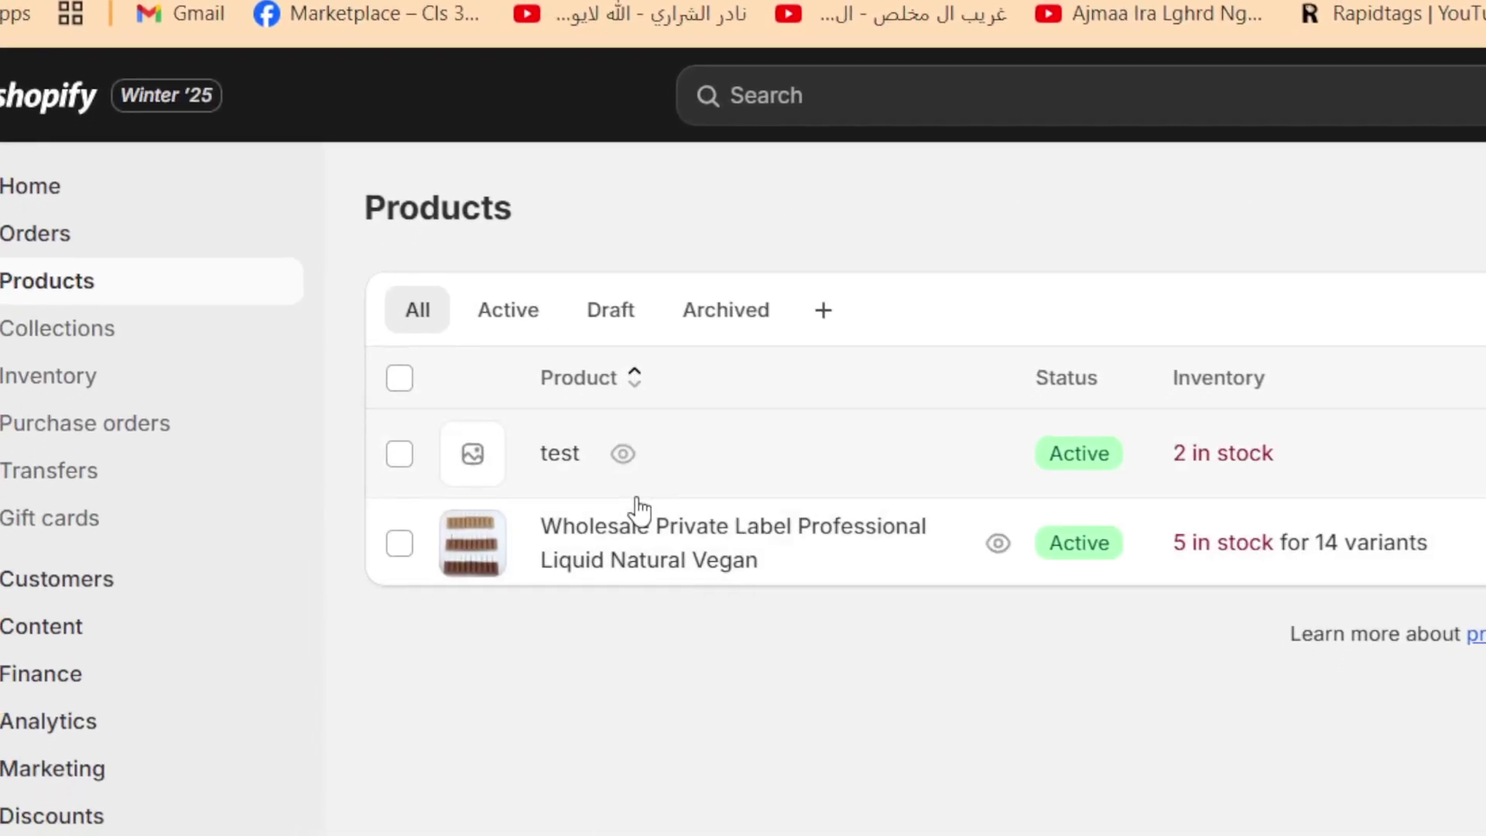
pyautogui.click(601, 442)
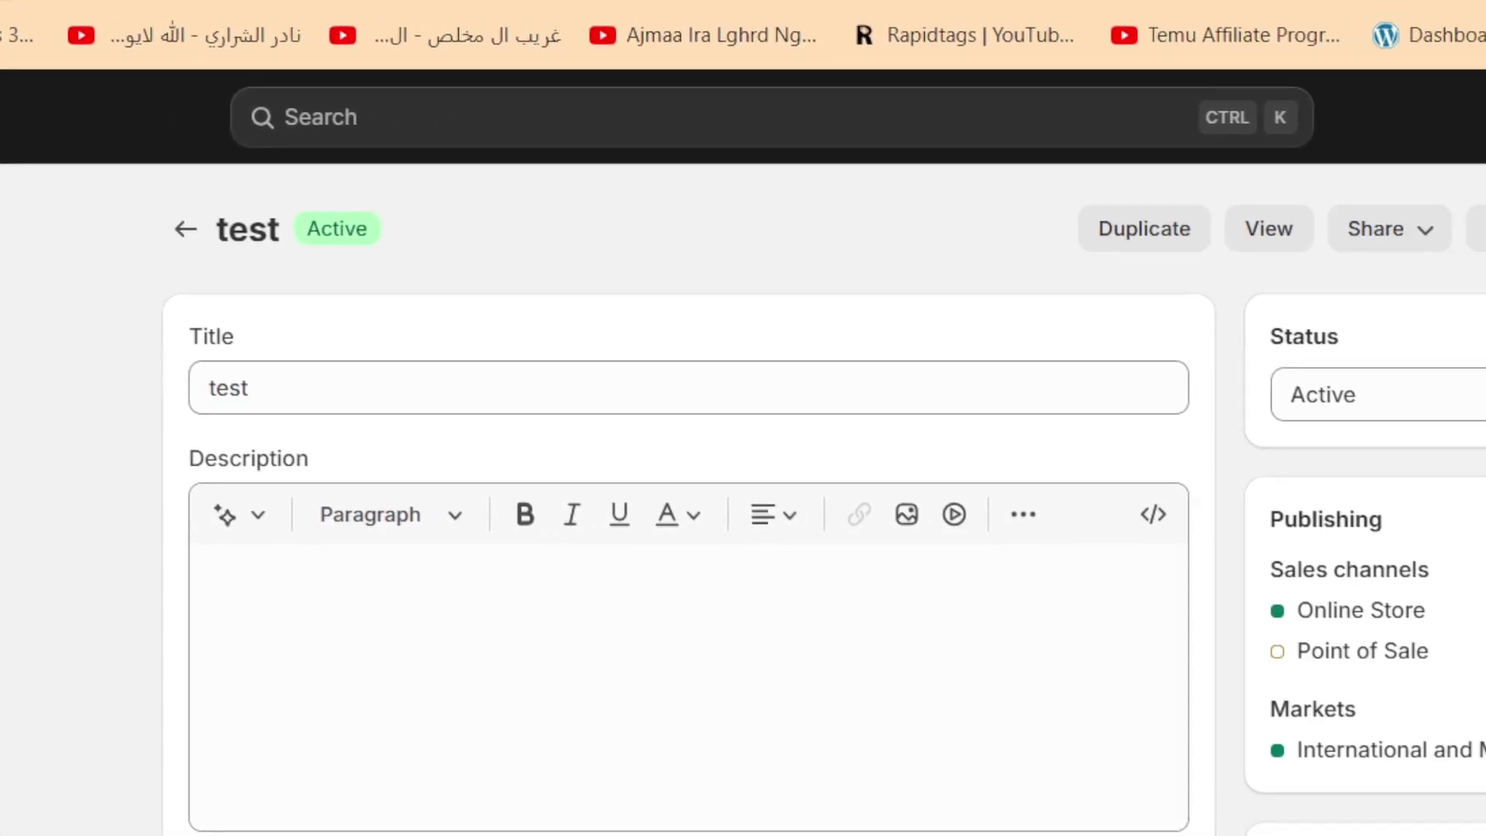
pyautogui.scroll(-5, 743, 464)
pyautogui.scroll(-8, 356, 439)
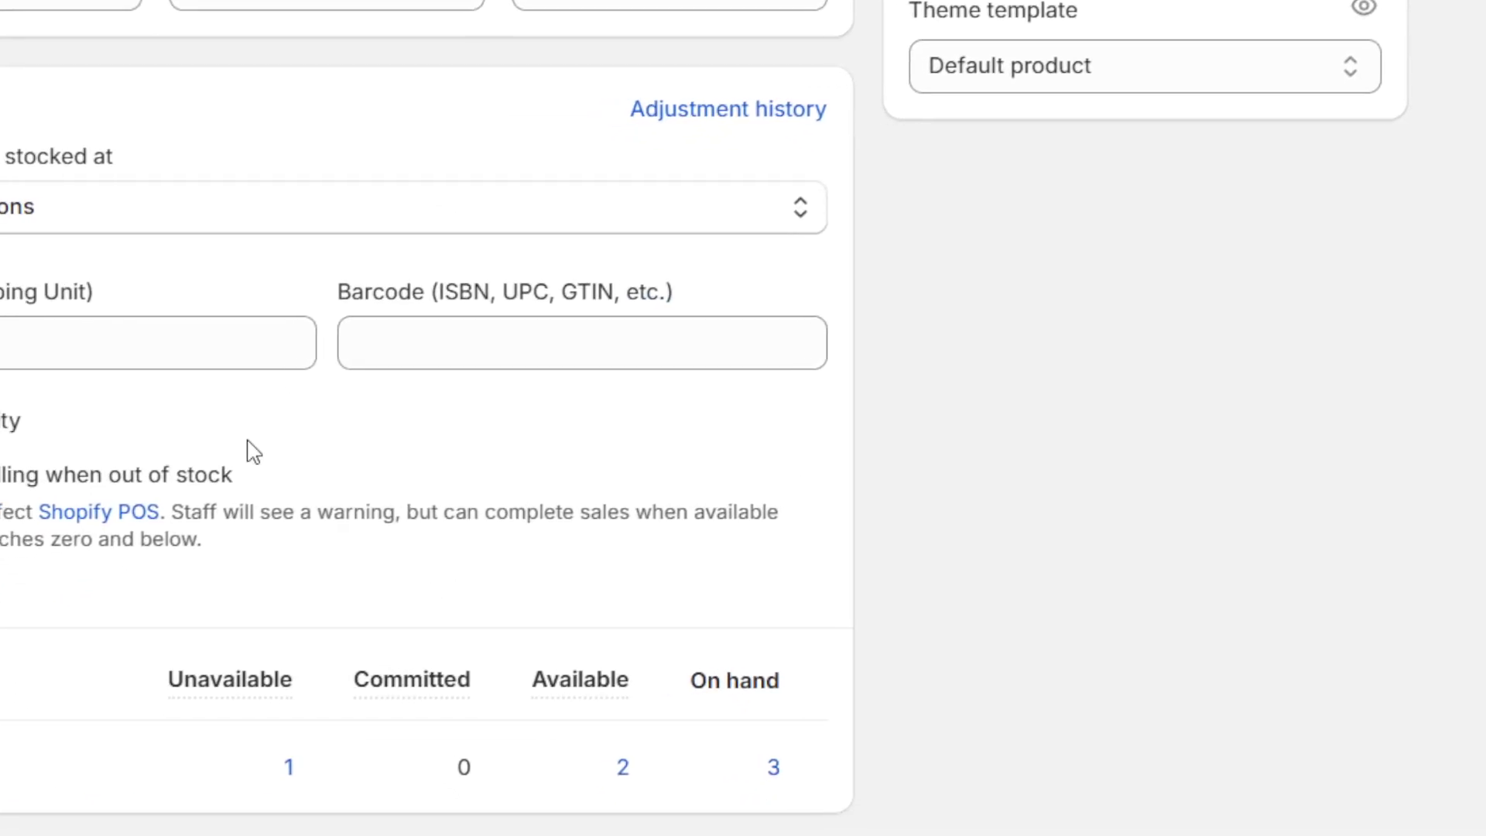
pyautogui.click(45, 424)
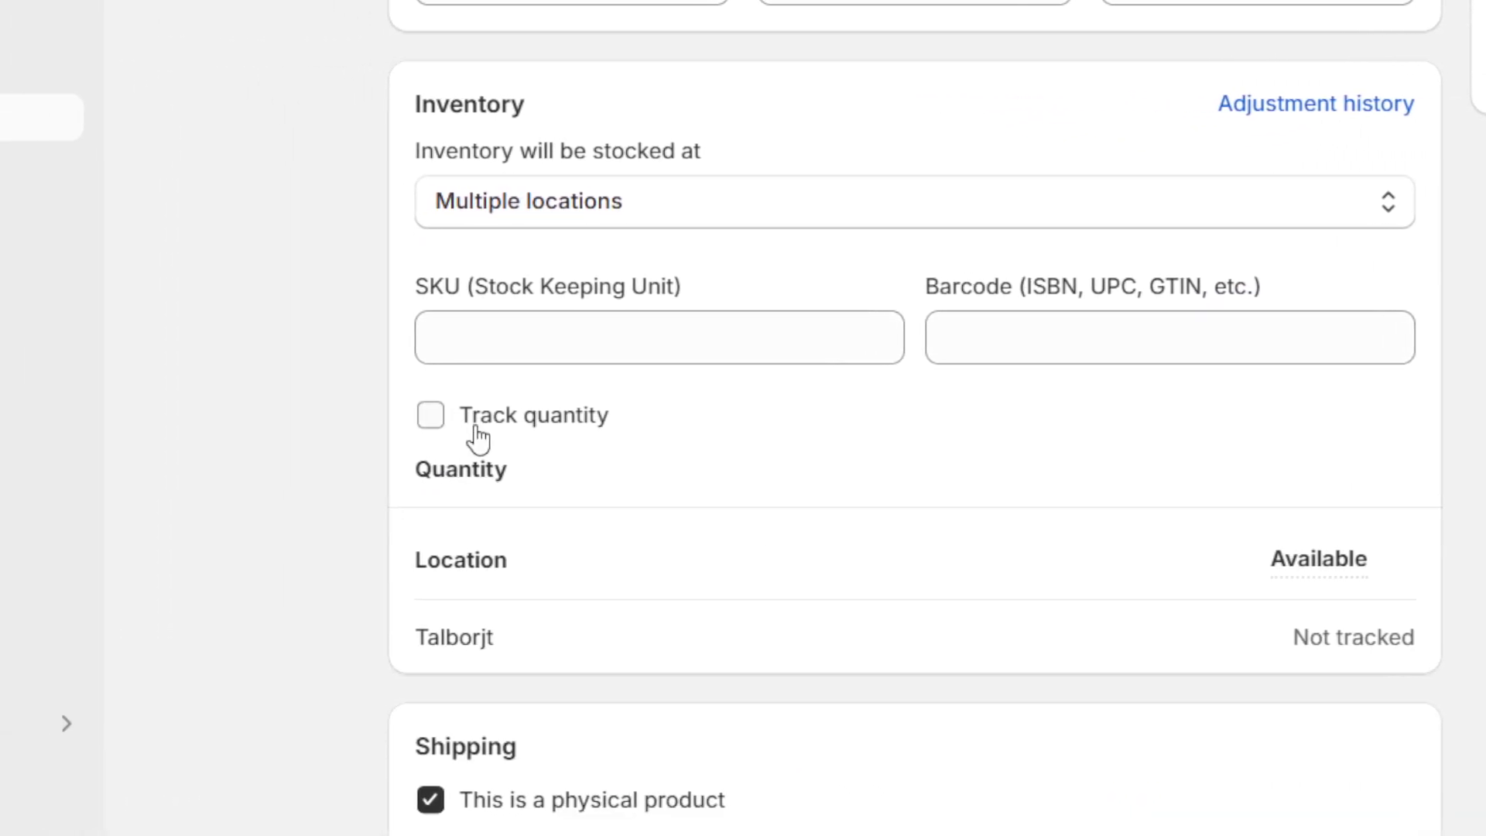
pyautogui.click(67, 423)
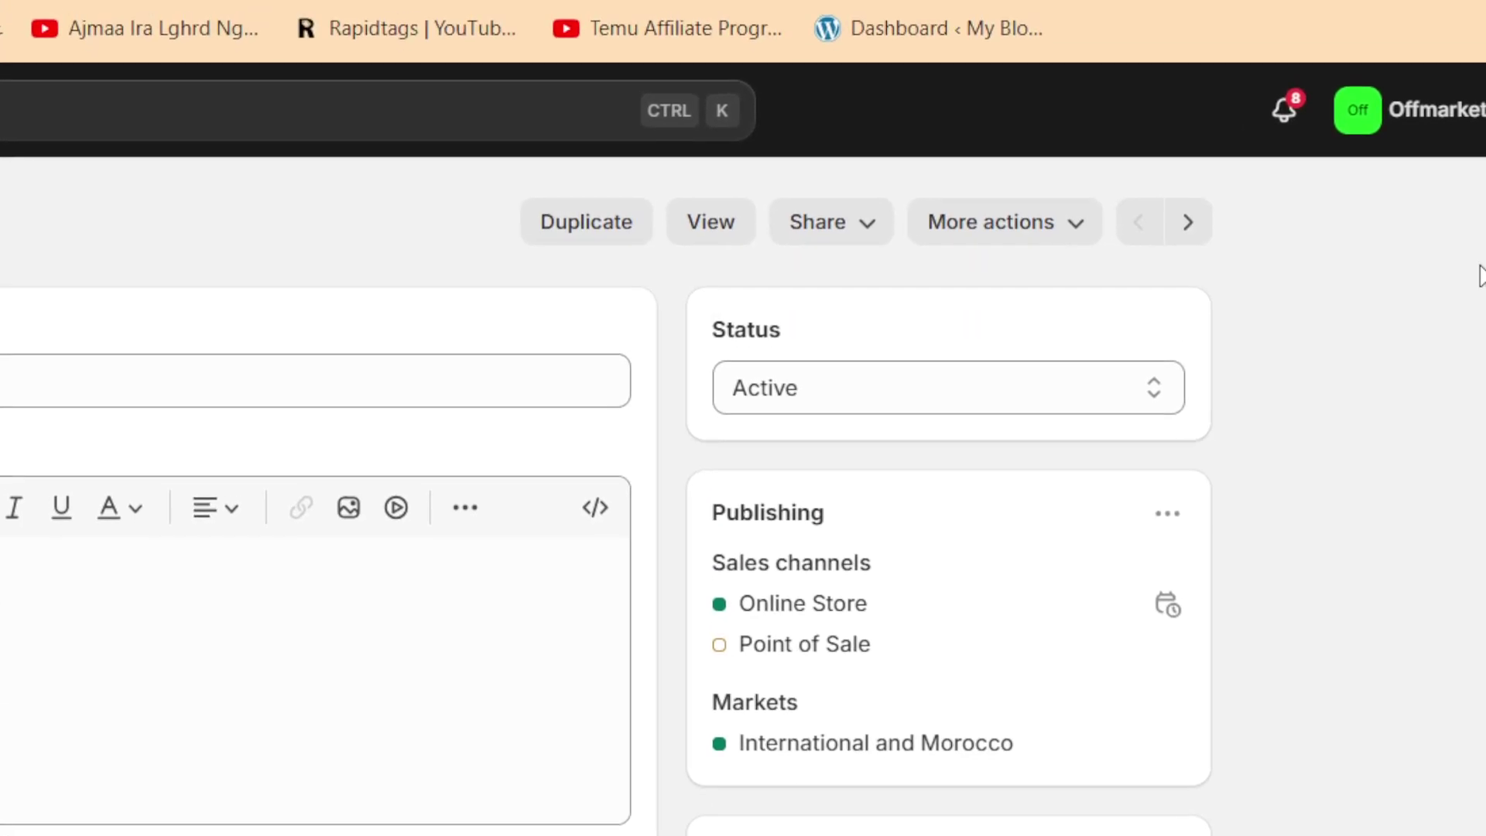
pyautogui.scroll(-5, 1470, 460)
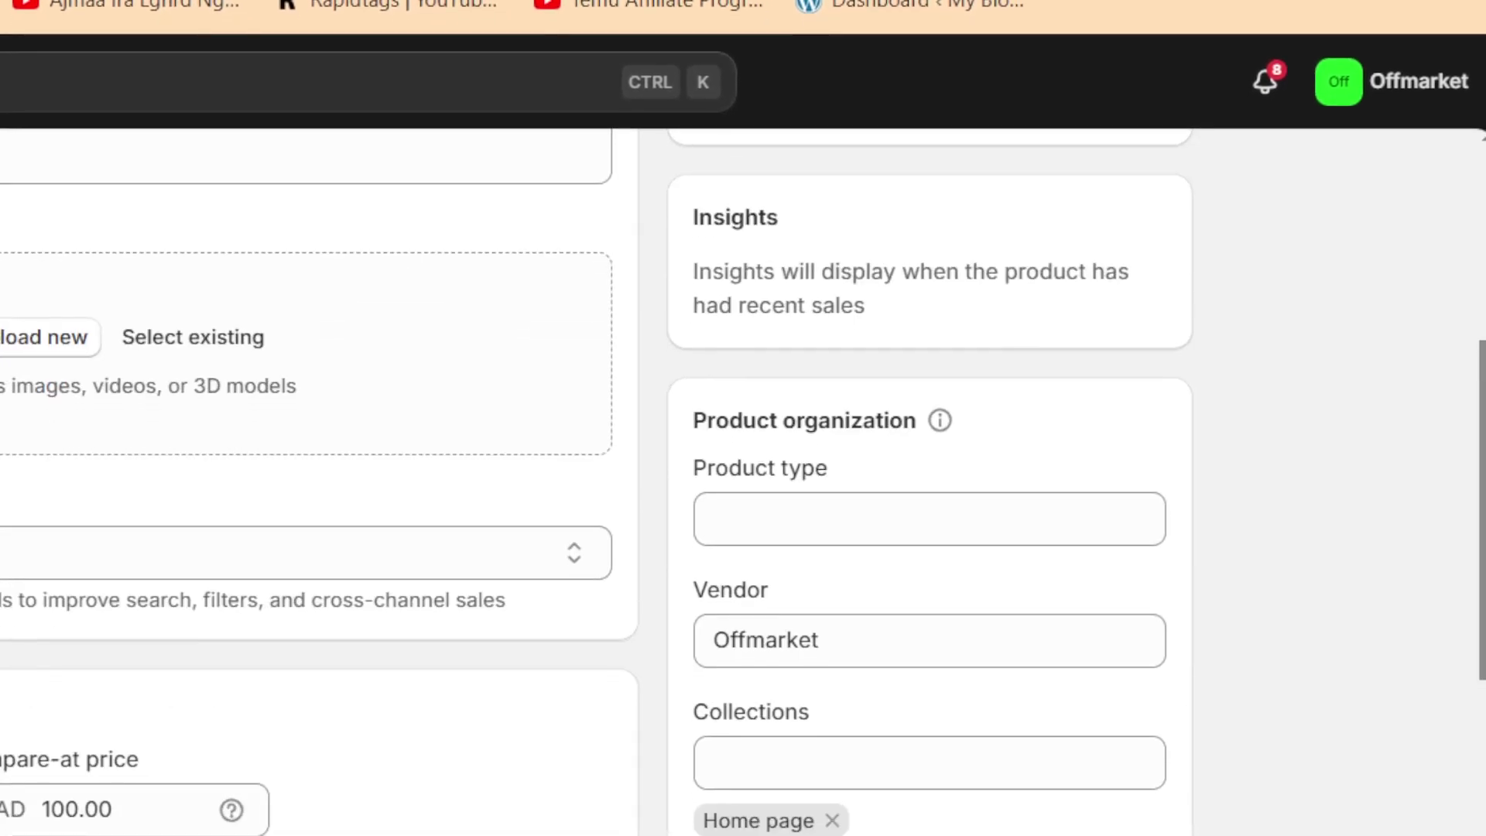
pyautogui.scroll(2, 1470, 459)
pyautogui.scroll(3, 1471, 356)
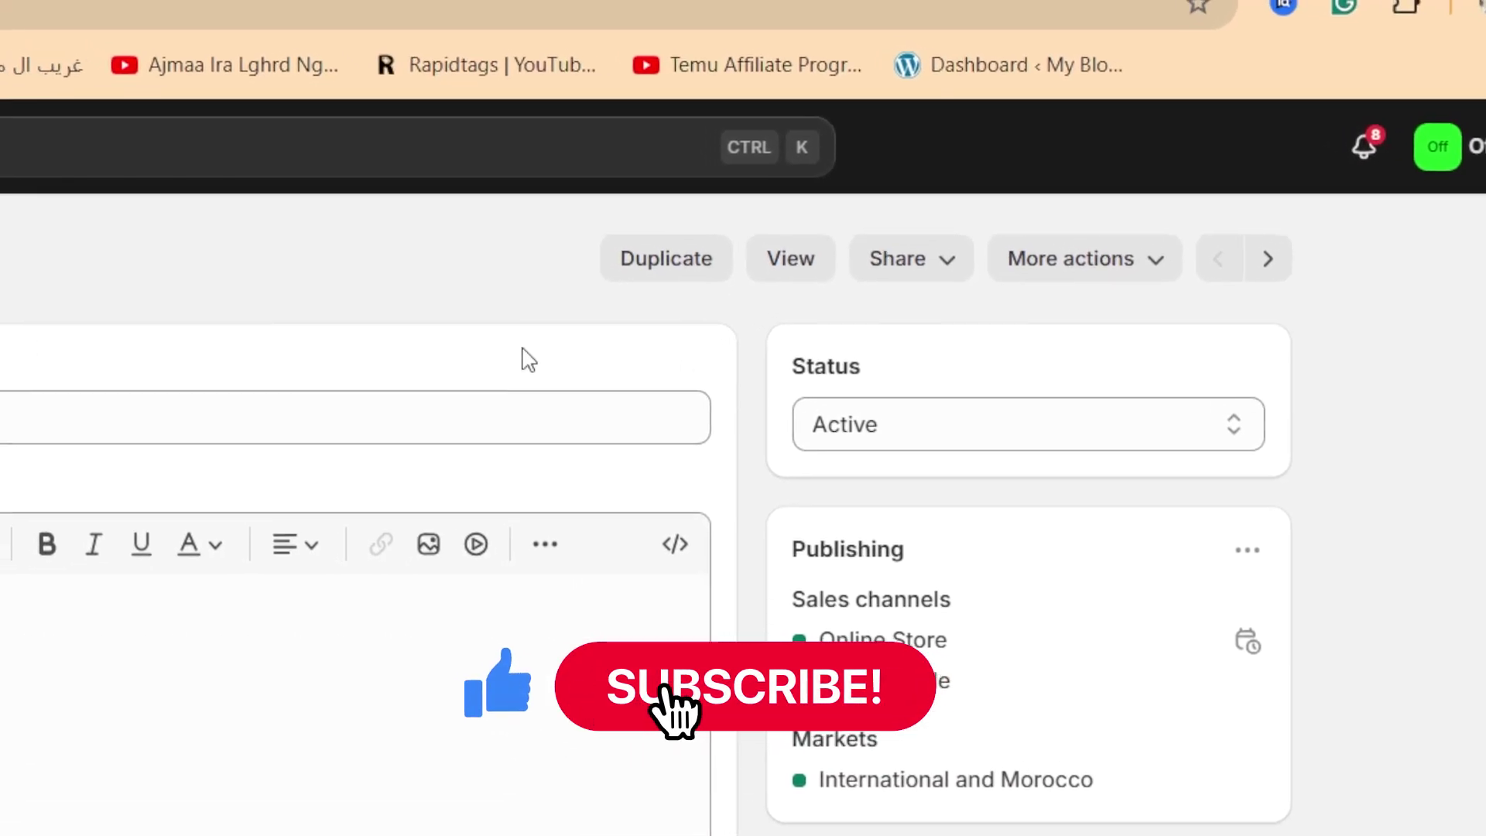
pyautogui.click(56, 6)
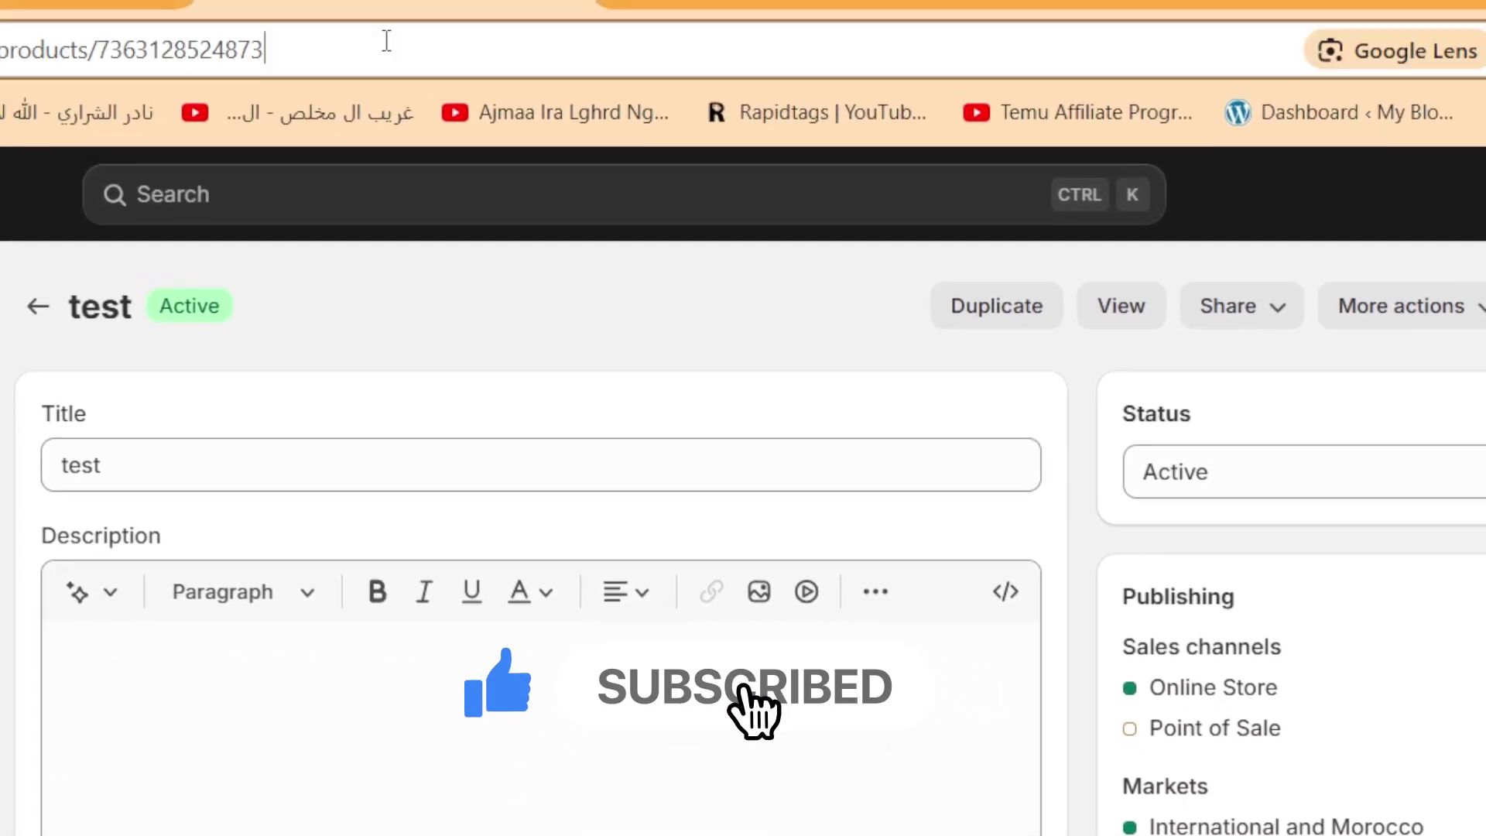
pyautogui.write('d')
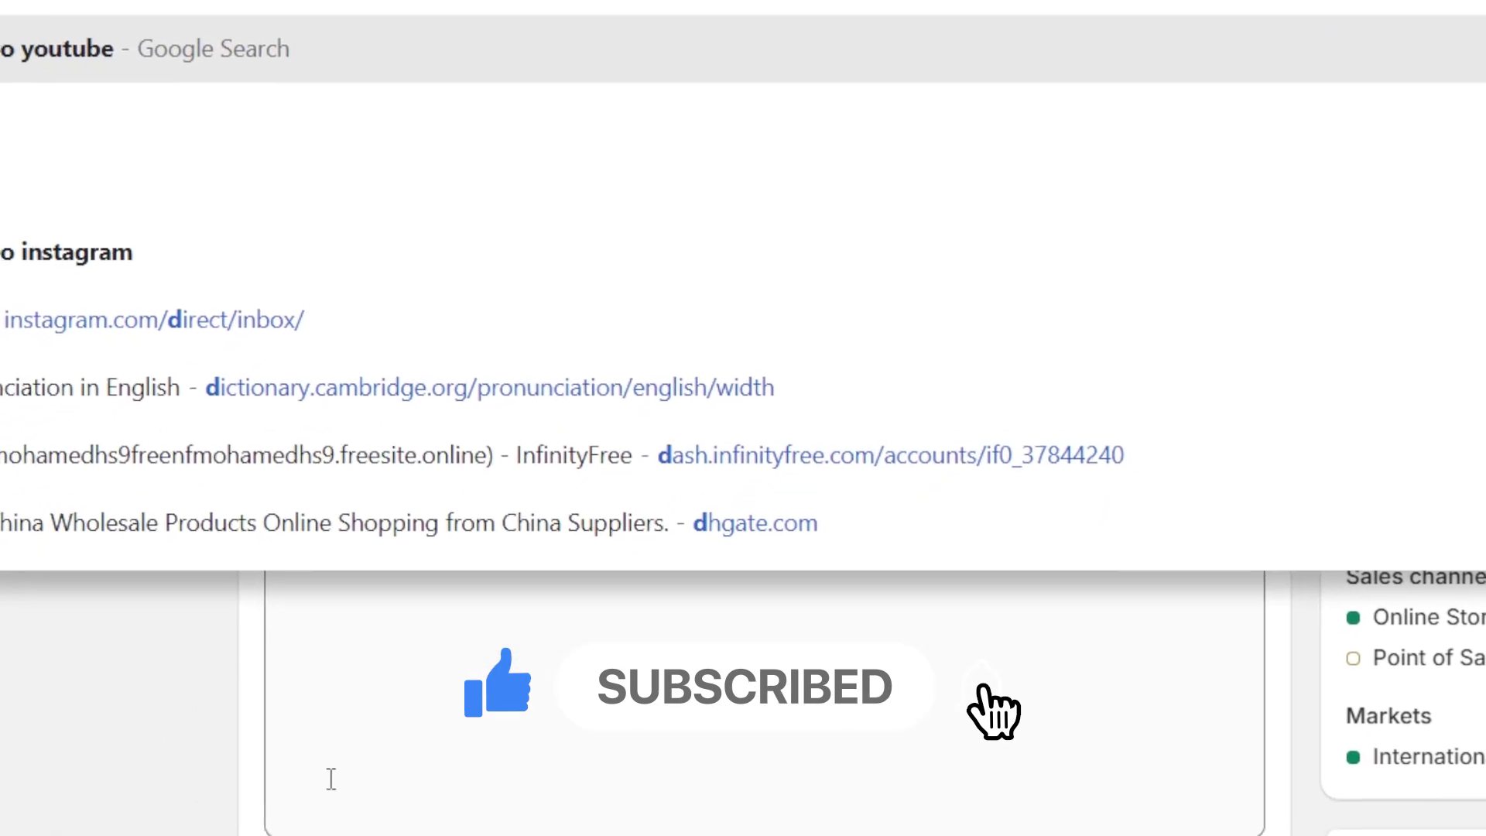
pyautogui.press('Escape')
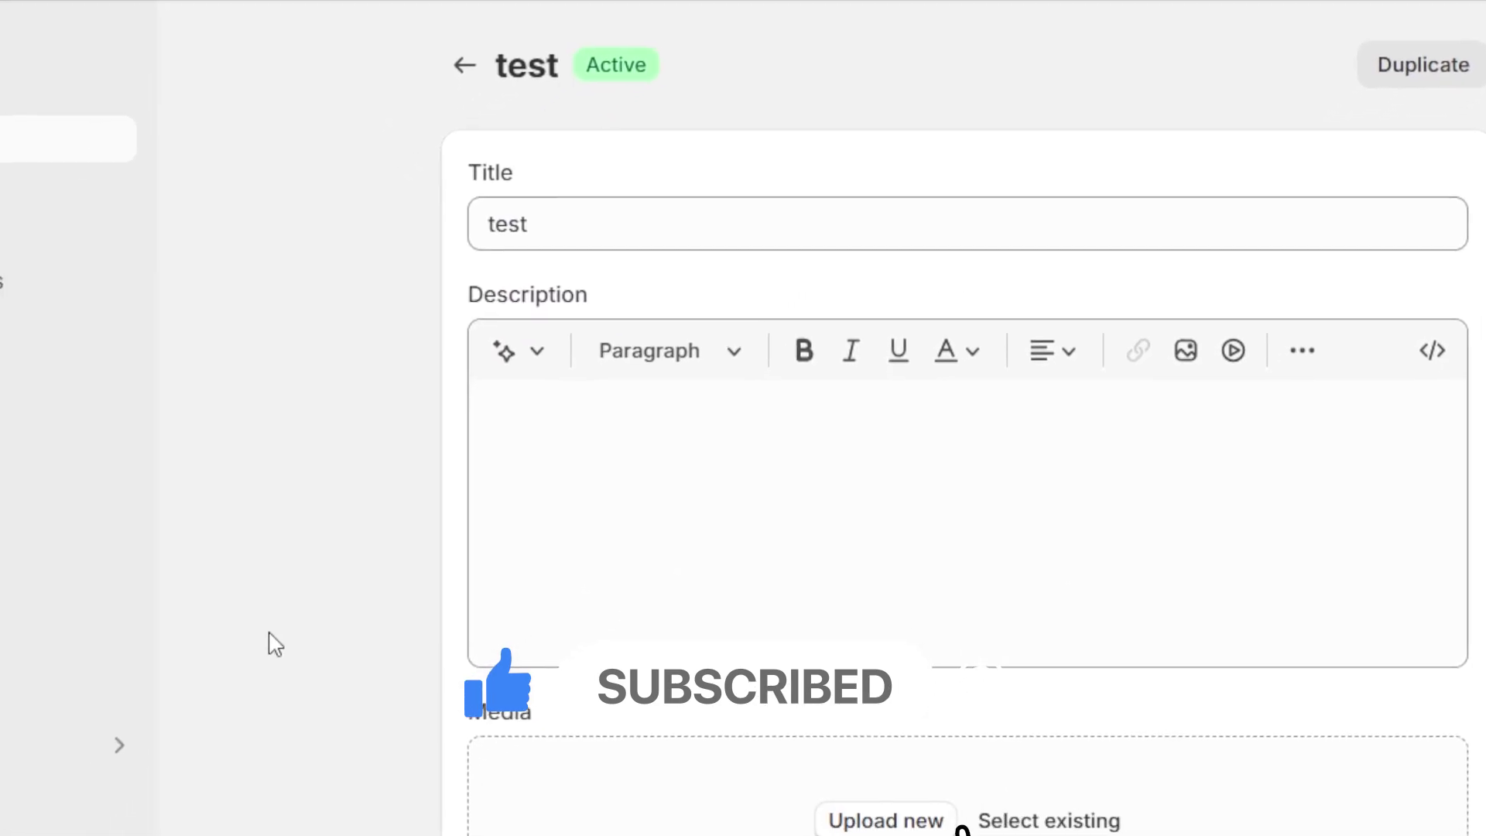